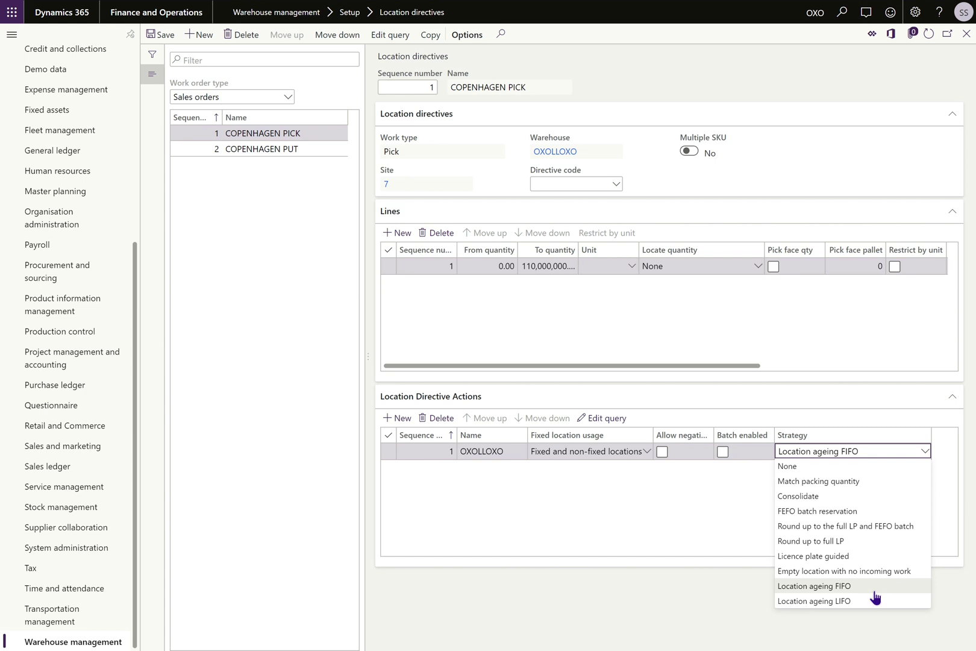
Set the COPENHAGEN PICK action line's strategy to Location ageing FIFO and save the directive.
{"action": "left_click", "coordinate": [648, 622]}
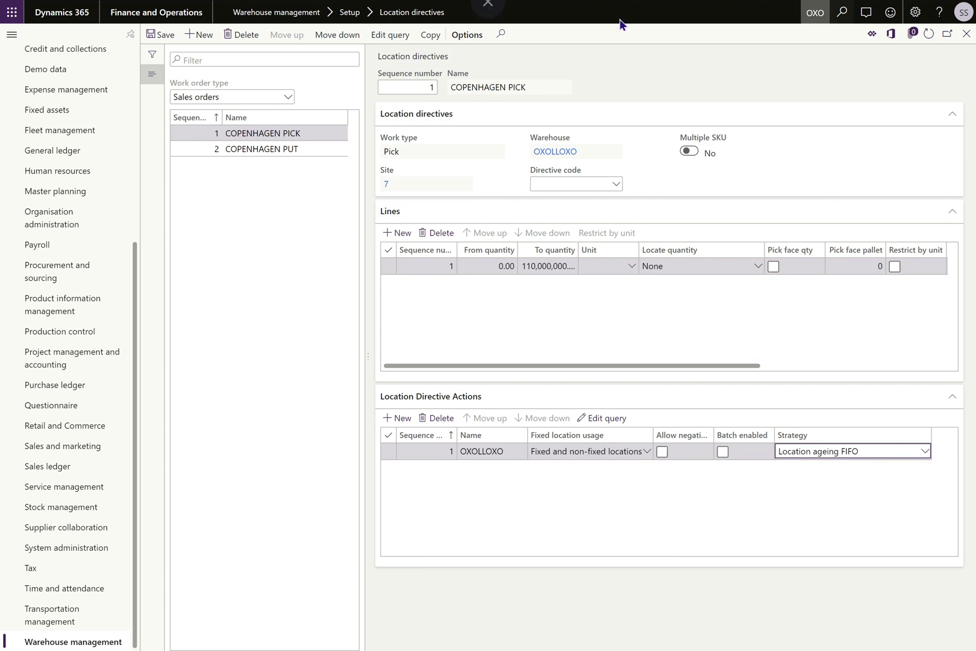
{"action": "left_click", "coordinate": [161, 40]}
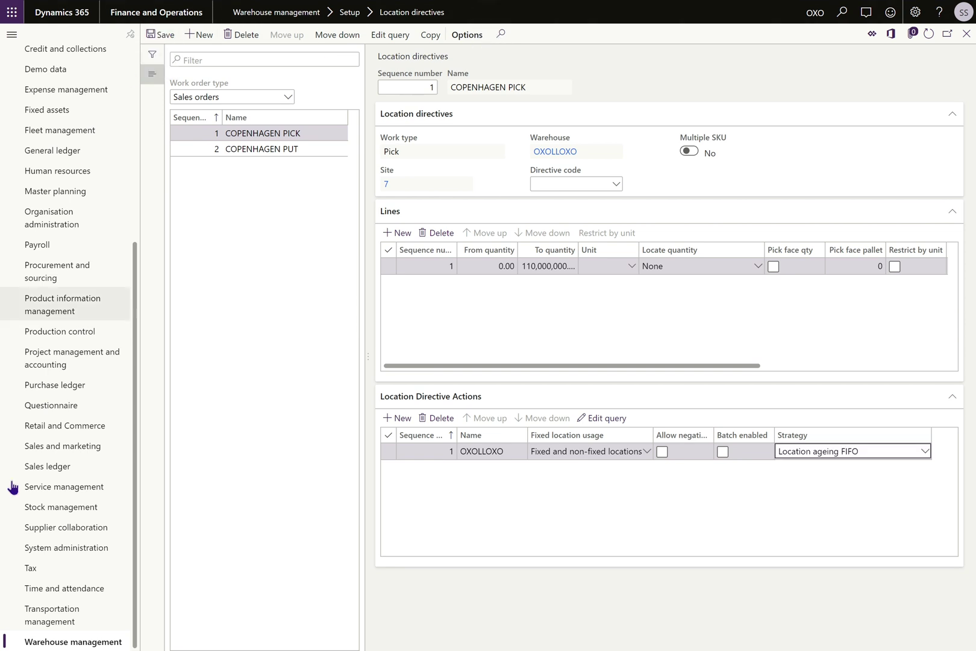
Open the warehouse Locations list, view on-hand for 01010101, and return to Locations.
{"action": "left_click", "coordinate": [62, 643]}
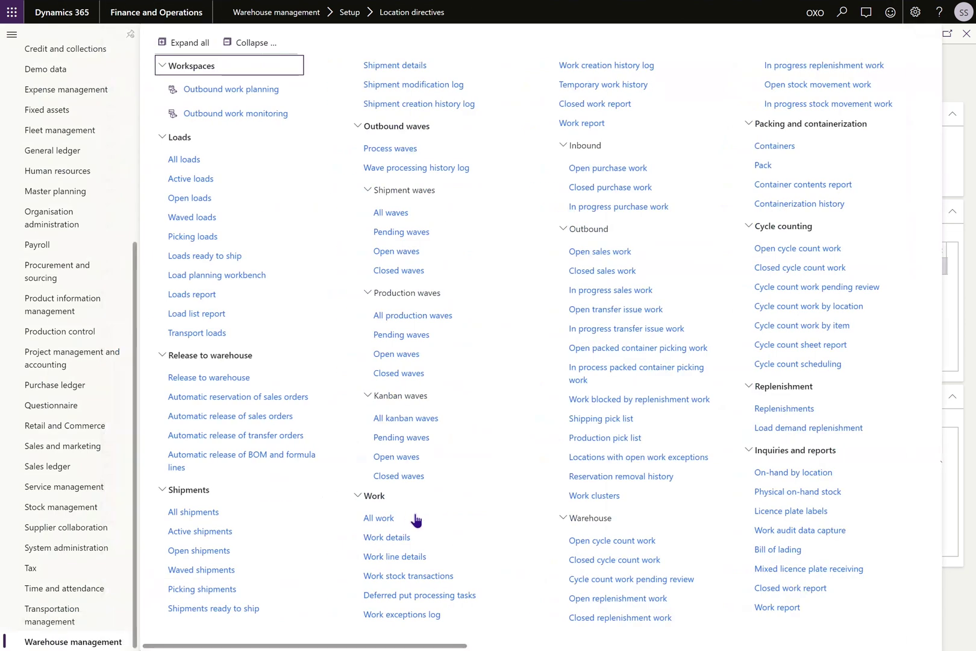
{"action": "scroll", "coordinate": [405, 516], "scroll_direction": "right", "scroll_amount": 10}
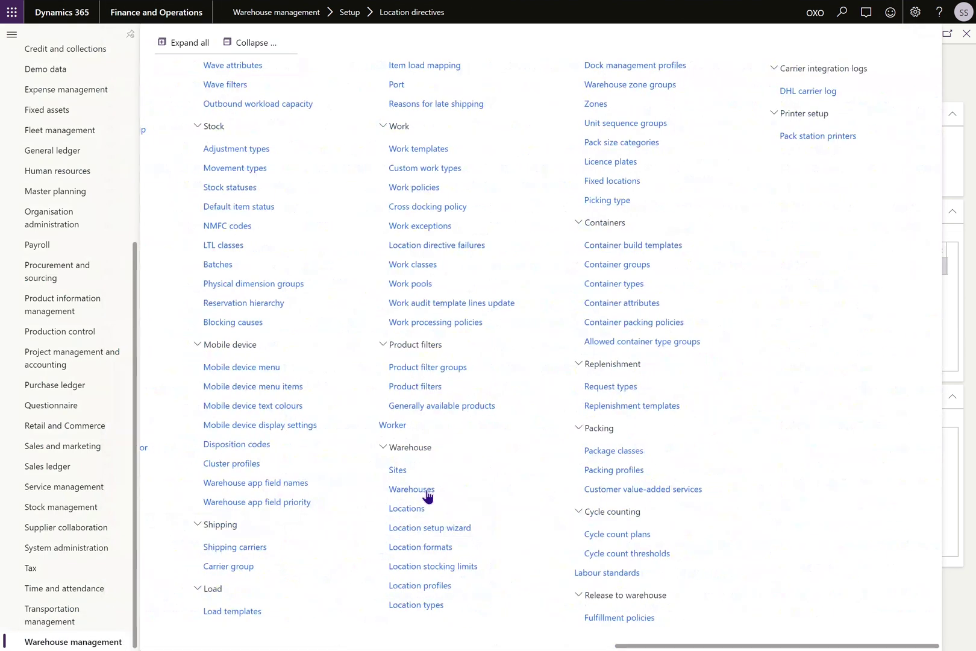
{"action": "left_click", "coordinate": [410, 510]}
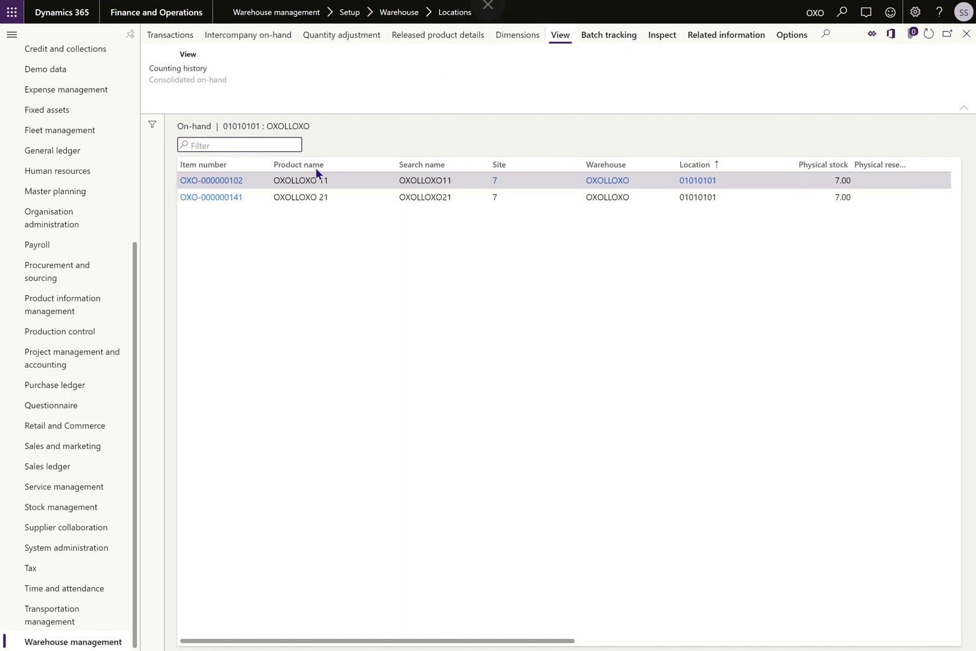
{"action": "left_click", "coordinate": [368, 110]}
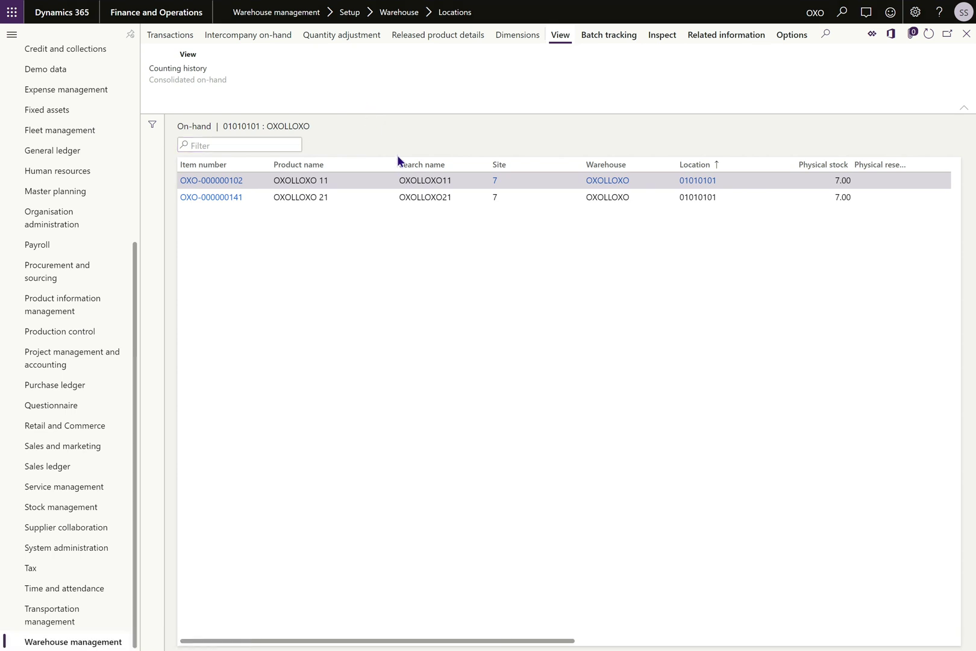
{"action": "key", "text": "Escape"}
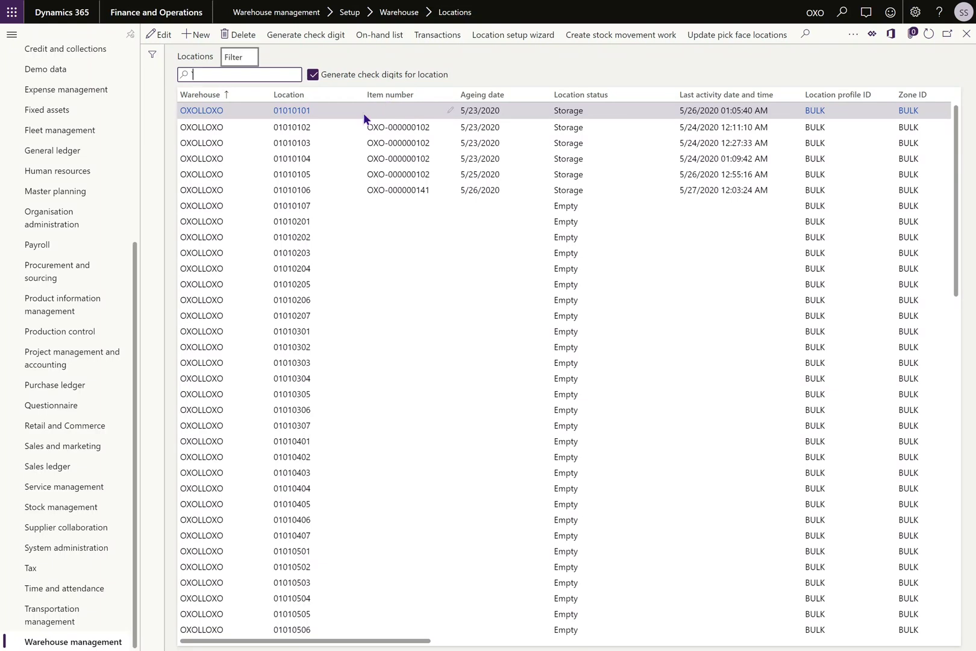
{"action": "left_click", "coordinate": [318, 127]}
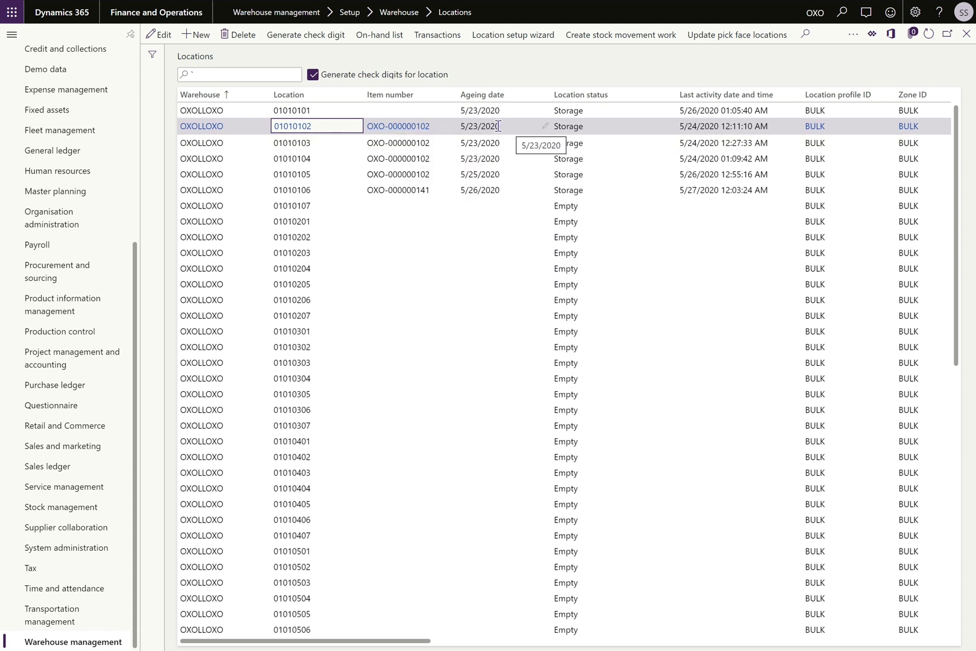
{"action": "left_click", "coordinate": [318, 145]}
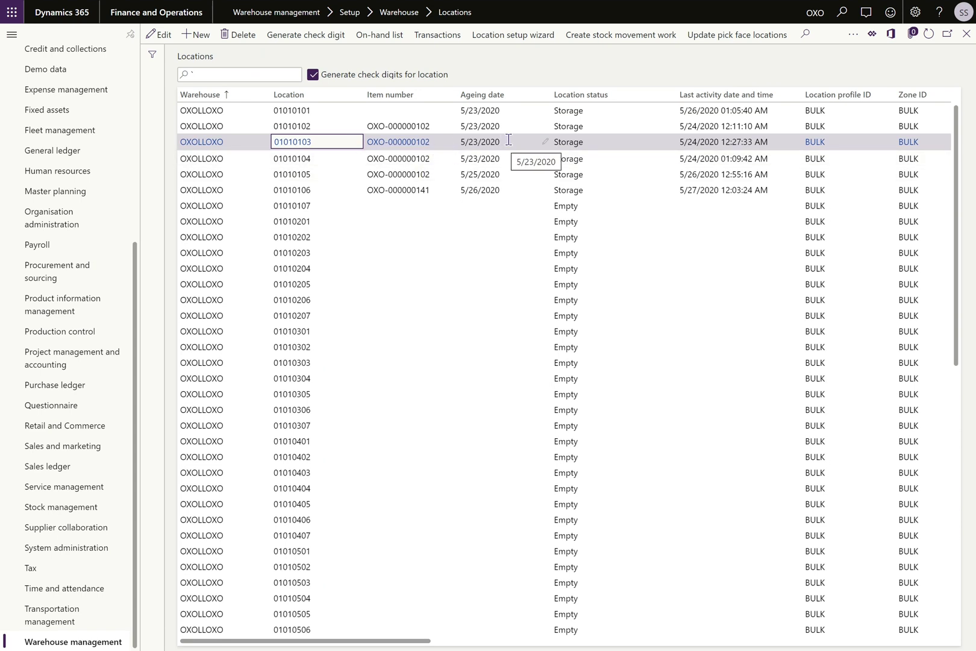
{"action": "left_click", "coordinate": [326, 159]}
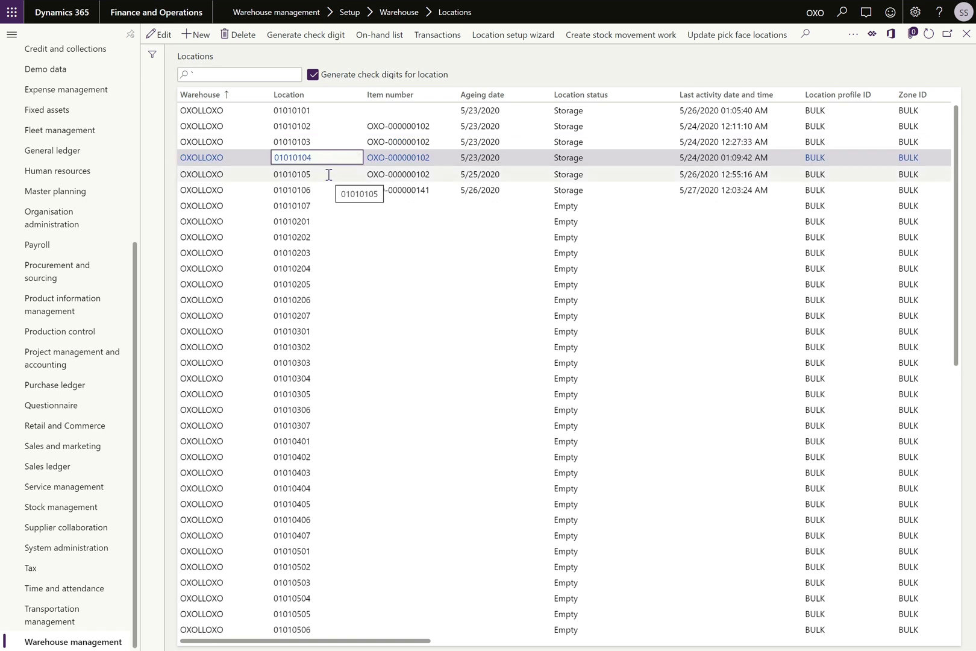
{"action": "left_click", "coordinate": [307, 175]}
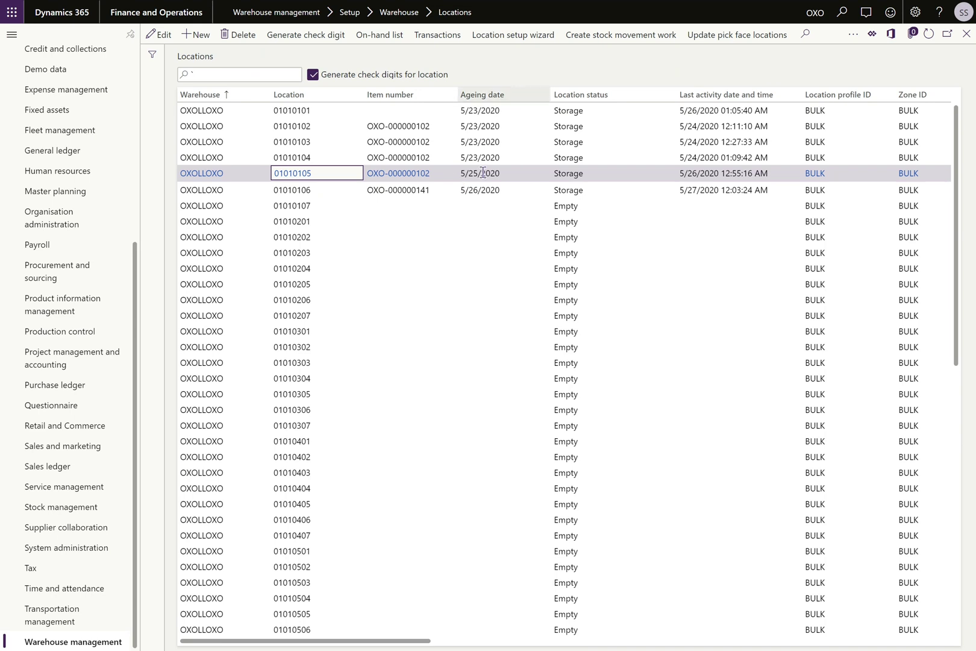
{"action": "left_click", "coordinate": [321, 153]}
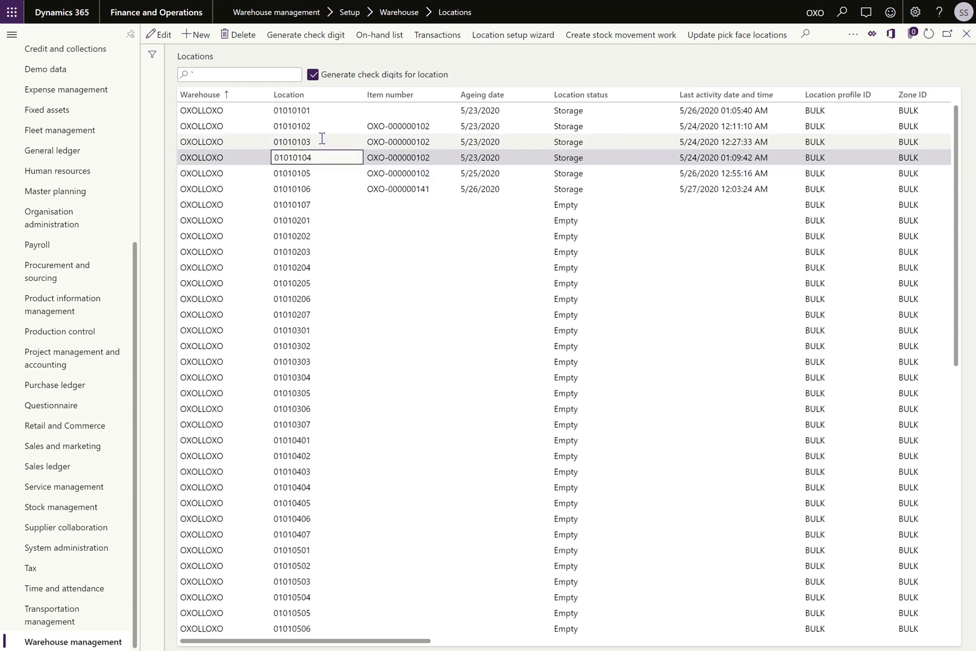
{"action": "left_click", "coordinate": [323, 142]}
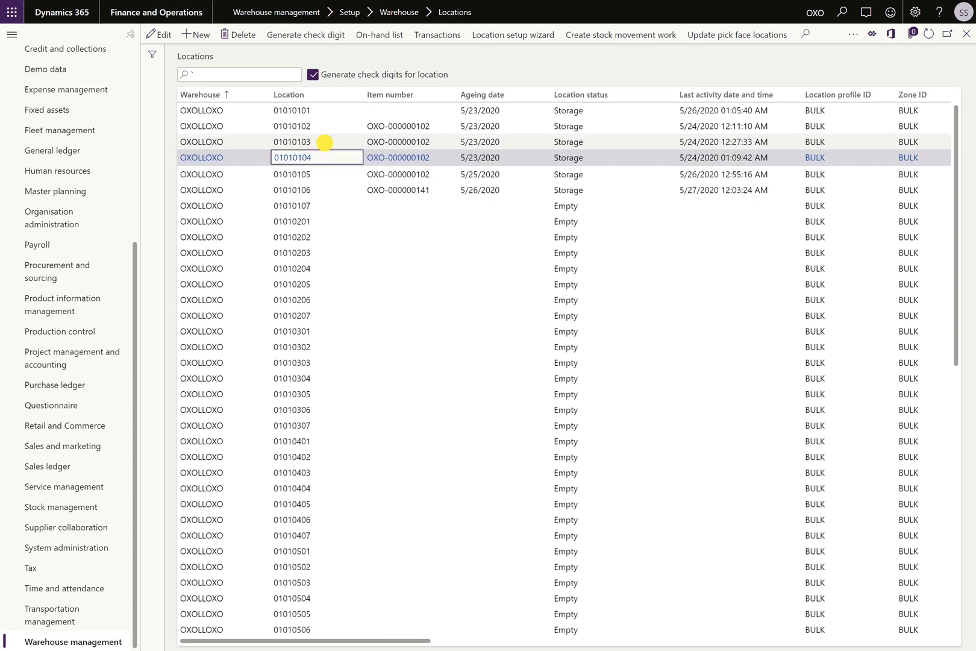
{"action": "left_click", "coordinate": [330, 109]}
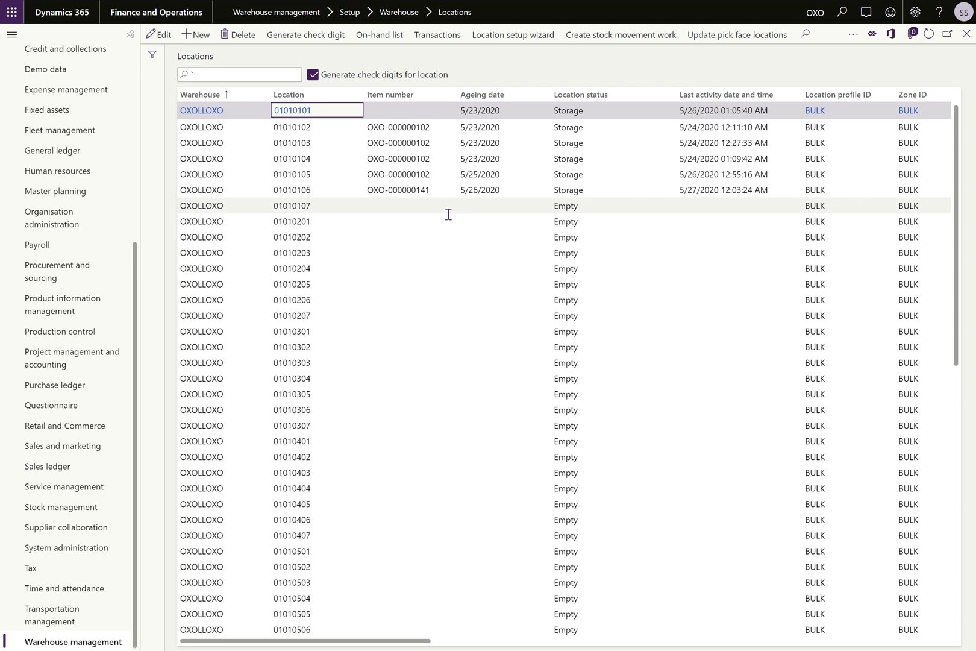
{"action": "left_click", "coordinate": [400, 158]}
{"action": "left_click", "coordinate": [506, 66]}
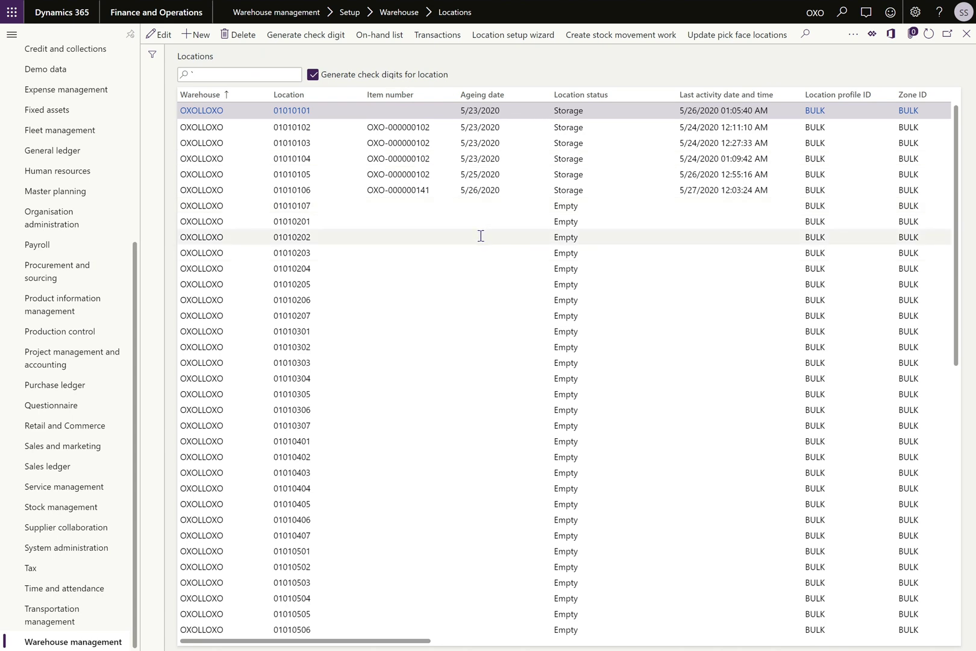
Snip the Locations grid (01010101–01010203) and paste it onto the OneNote Dynamics page.
{"action": "key", "text": "super+shift+s"}
{"action": "left_click_drag", "start_coordinate": [153, 42], "coordinate": [632, 269]}
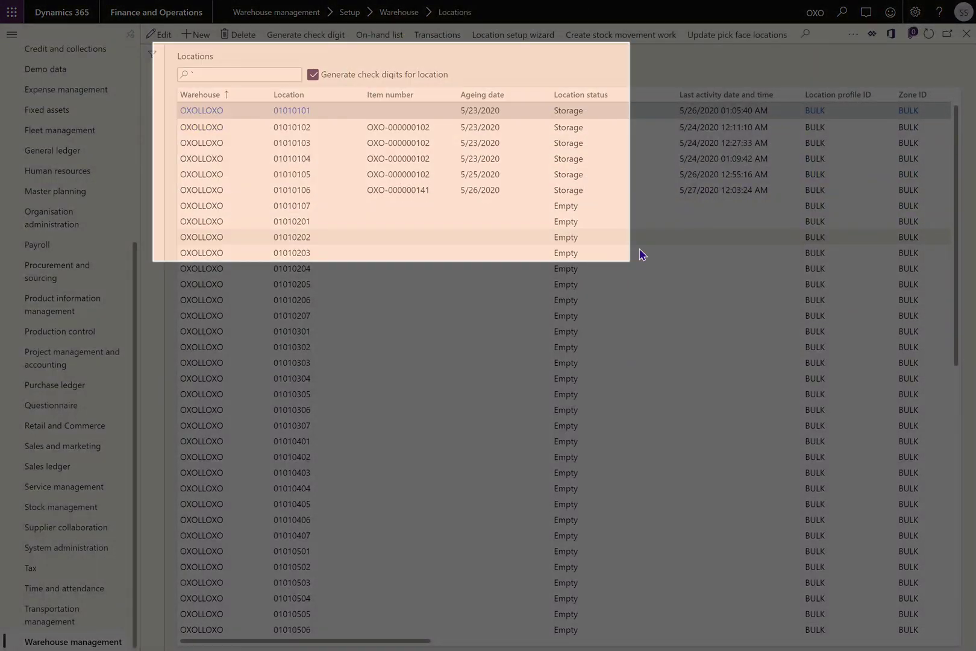
{"action": "key", "text": "super+Tab"}
{"action": "left_click", "coordinate": [247, 405]}
{"action": "left_click", "coordinate": [50, 85]}
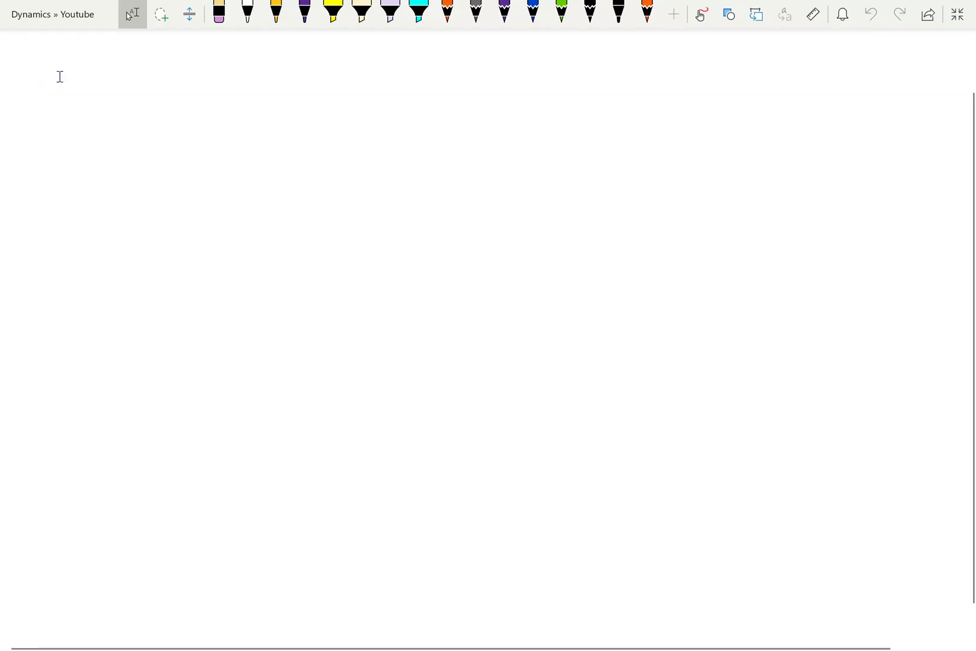
{"action": "key", "text": "ctrl+v"}
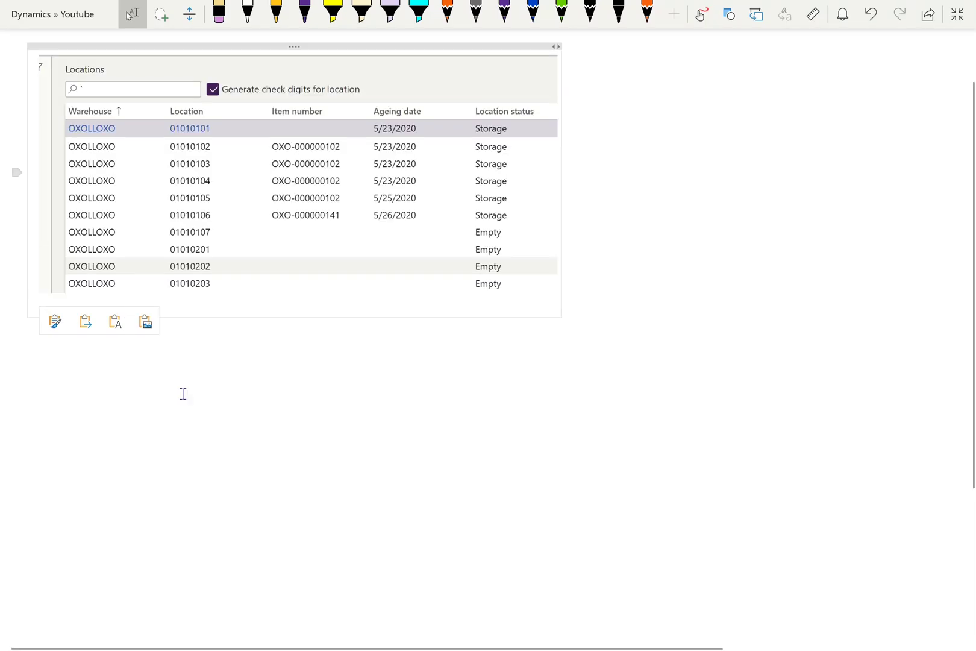
{"action": "key", "text": "super+Tab"}
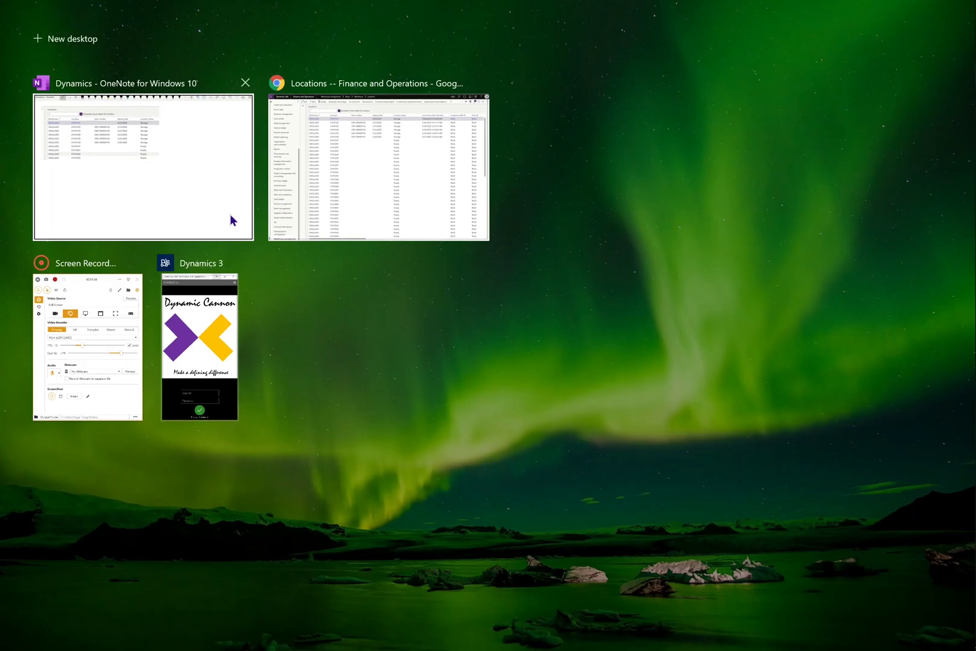
{"action": "left_click", "coordinate": [277, 227]}
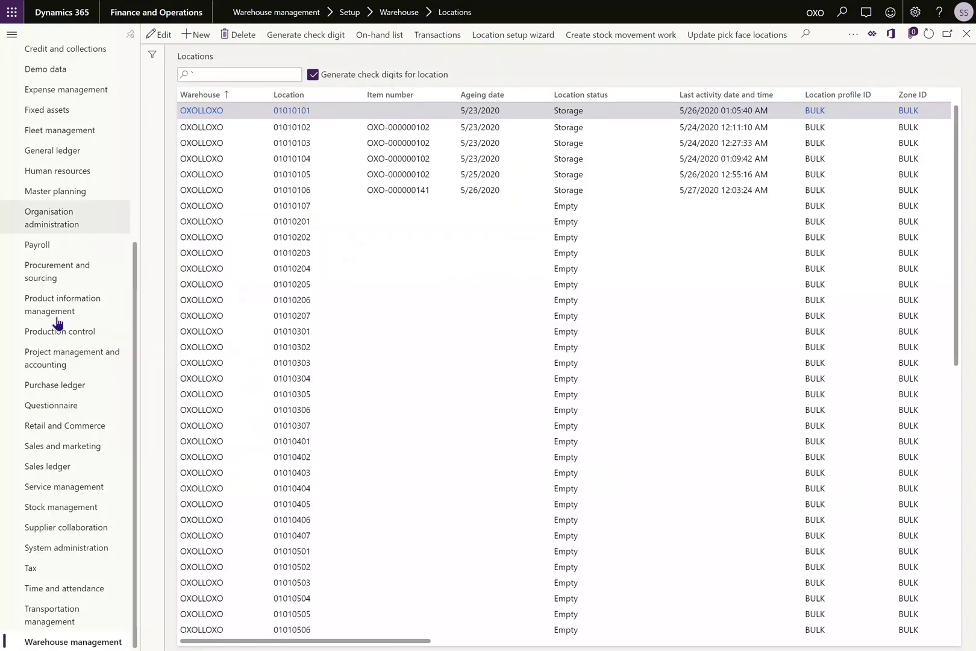
Open All purchase orders and find PO-000000009 with 7 pcs of OXO-000000102.
{"action": "left_click", "coordinate": [62, 282]}
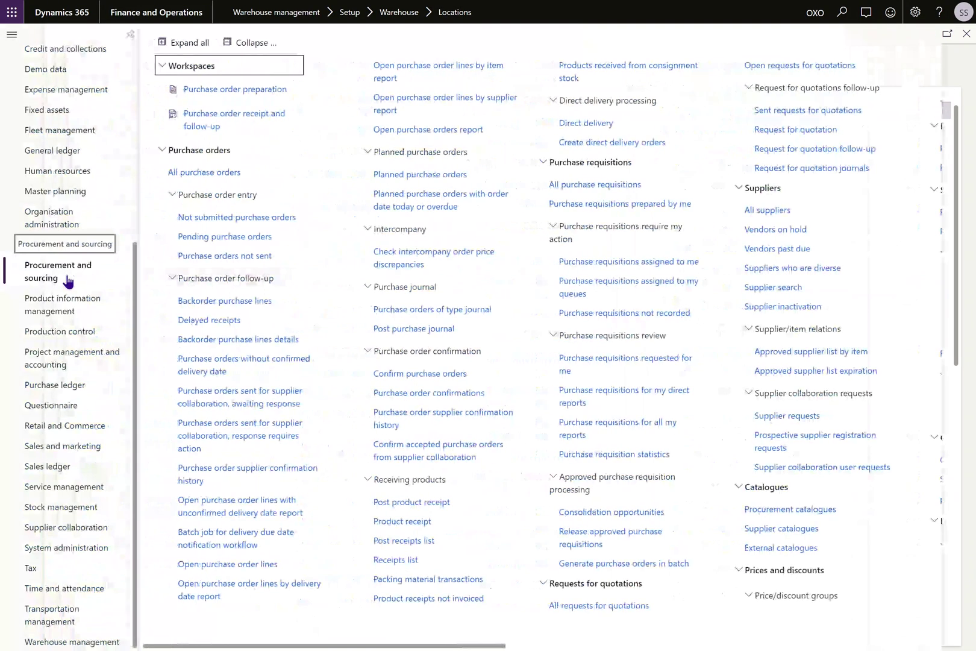
{"action": "left_click", "coordinate": [187, 176]}
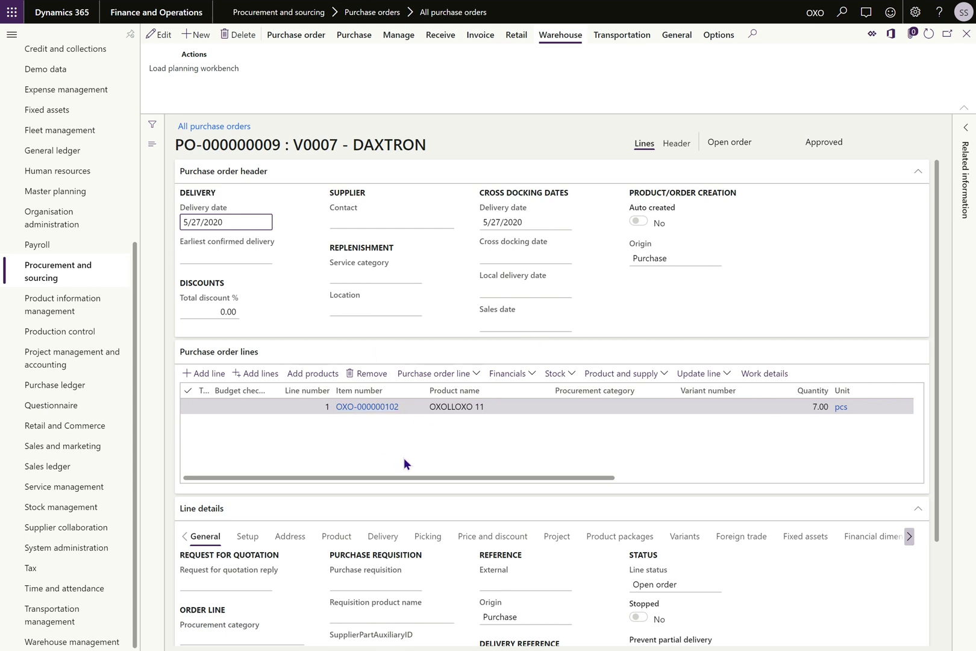
{"action": "key", "text": "super+Tab"}
Log in to the Warehouse mobile app with the warehouse user ID and password.
{"action": "left_click", "coordinate": [181, 348]}
{"action": "left_click", "coordinate": [578, 525]}
{"action": "type", "text": "OXOLLOXO"}
{"action": "type", "text": "•••"}
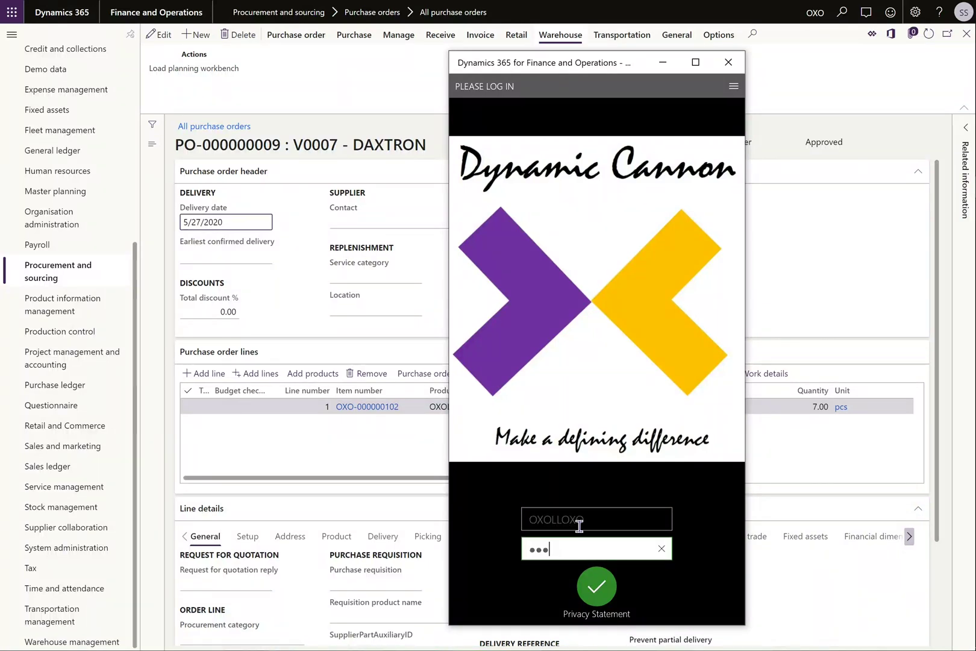
{"action": "left_click", "coordinate": [595, 583]}
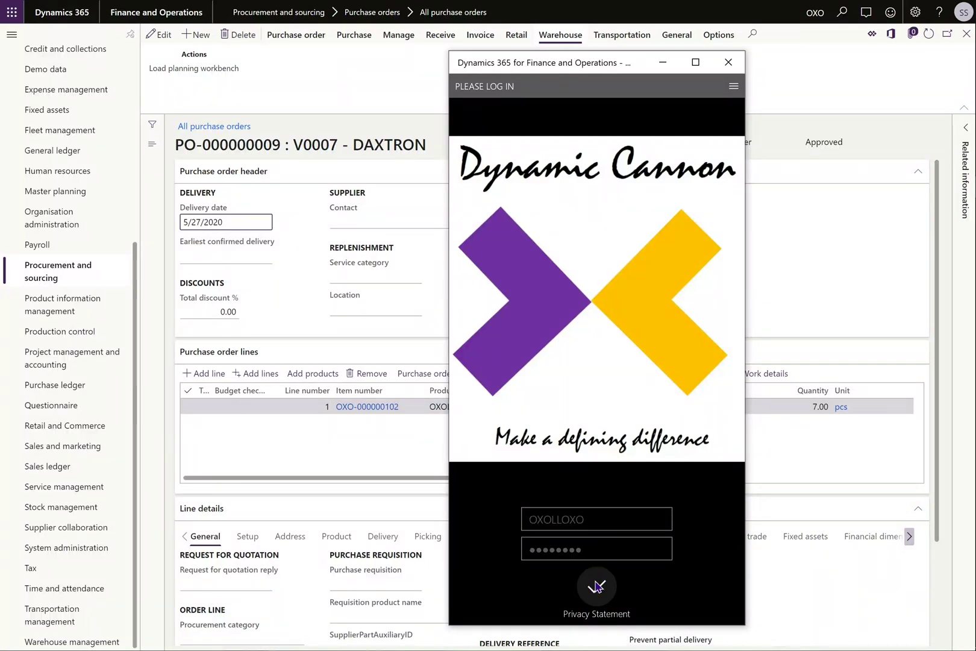
Start PO receiving and enter purchase order PO-000000009.
{"action": "left_click", "coordinate": [690, 140]}
{"action": "left_click", "coordinate": [591, 132]}
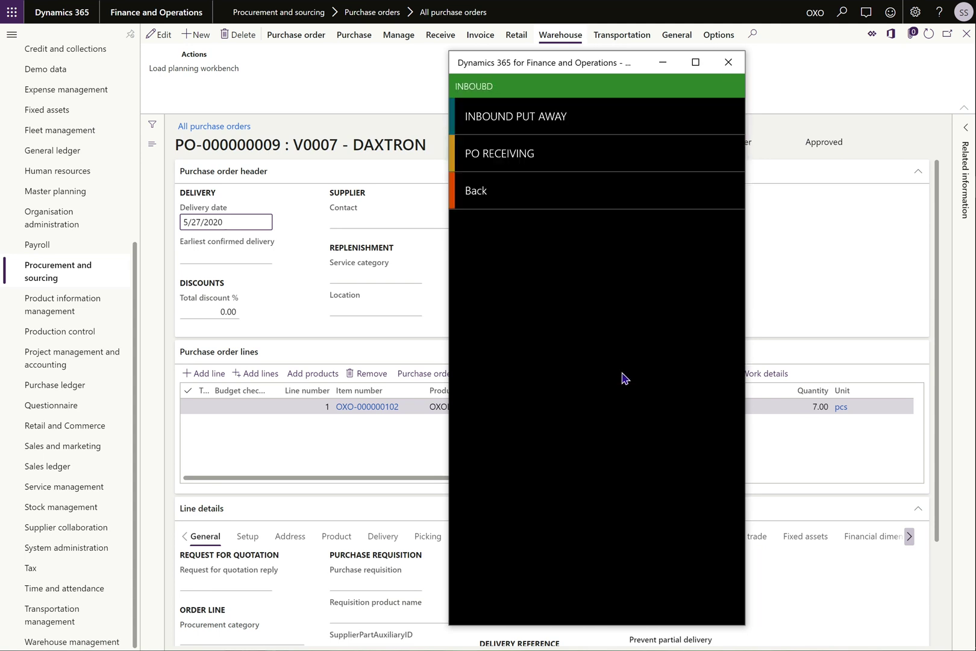
{"action": "left_click", "coordinate": [489, 155]}
{"action": "left_click", "coordinate": [301, 145]}
{"action": "left_click_drag", "start_coordinate": [281, 144], "coordinate": [176, 144]}
{"action": "key", "text": "ctrl+c"}
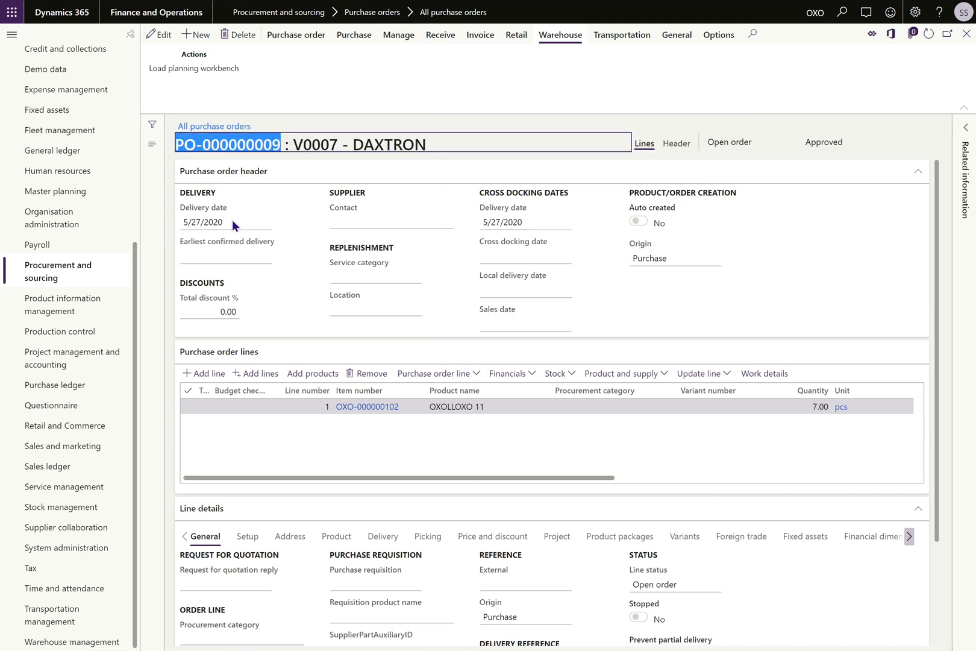
{"action": "key", "text": "super+Tab"}
{"action": "left_click", "coordinate": [332, 192]}
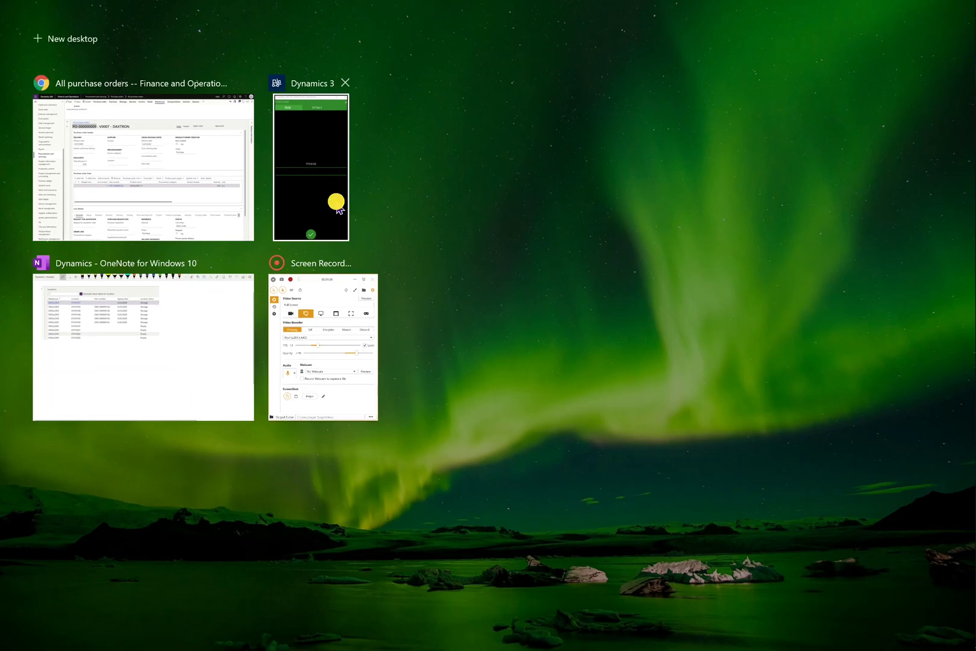
{"action": "left_click", "coordinate": [536, 356]}
{"action": "key", "text": "ctrl+v"}
{"action": "left_click", "coordinate": [594, 591]}
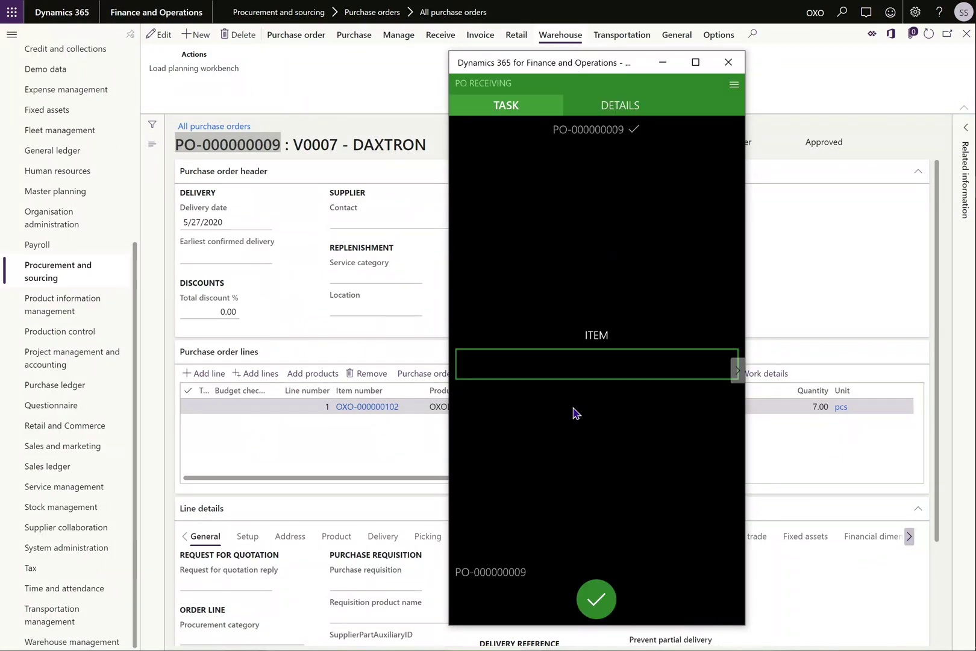
Enter item OXO-000000102 and receive a quantity of 7.
{"action": "left_click", "coordinate": [389, 431]}
{"action": "left_click", "coordinate": [388, 405]}
{"action": "key", "text": "ctrl+c"}
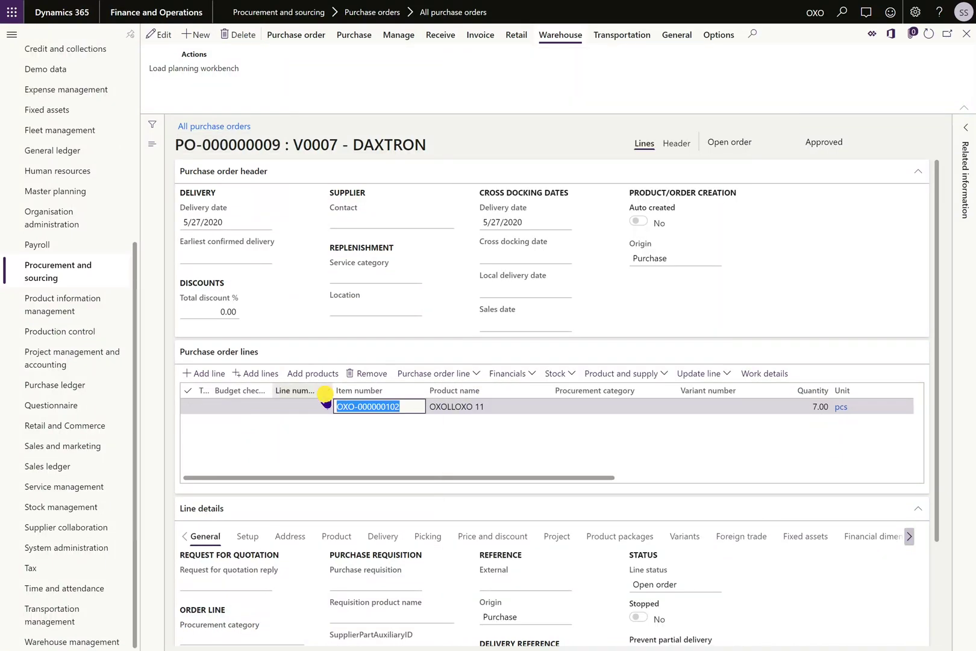
{"action": "key", "text": "super+Tab"}
{"action": "left_click", "coordinate": [326, 192]}
{"action": "left_click", "coordinate": [514, 361]}
{"action": "key", "text": "ctrl+v"}
{"action": "left_click", "coordinate": [597, 596]}
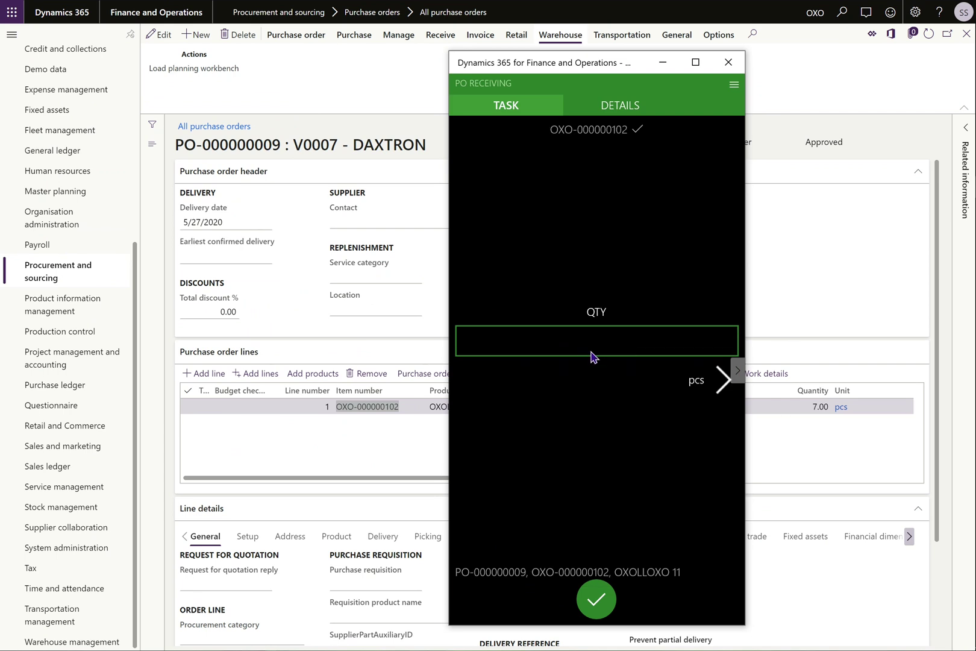
{"action": "left_click", "coordinate": [594, 328]}
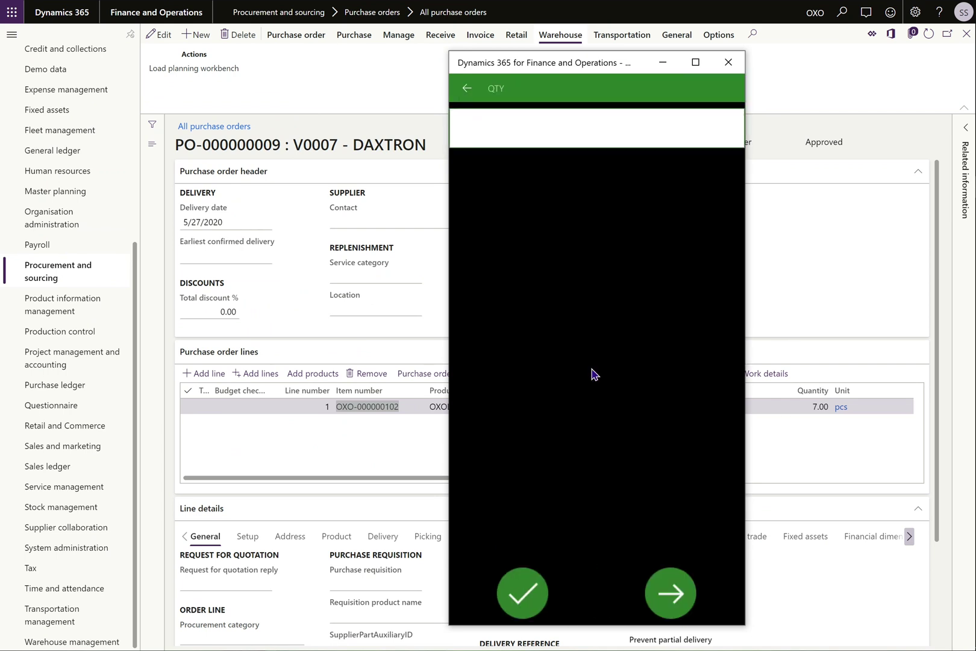
{"action": "type", "text": "7"}
{"action": "left_click", "coordinate": [522, 597]}
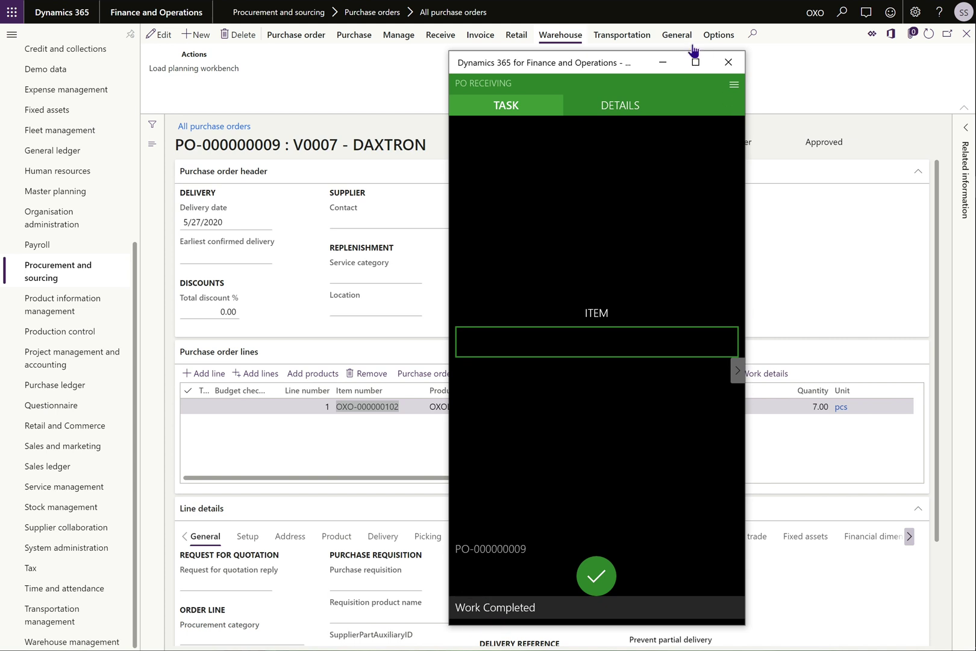
{"action": "left_click", "coordinate": [662, 63]}
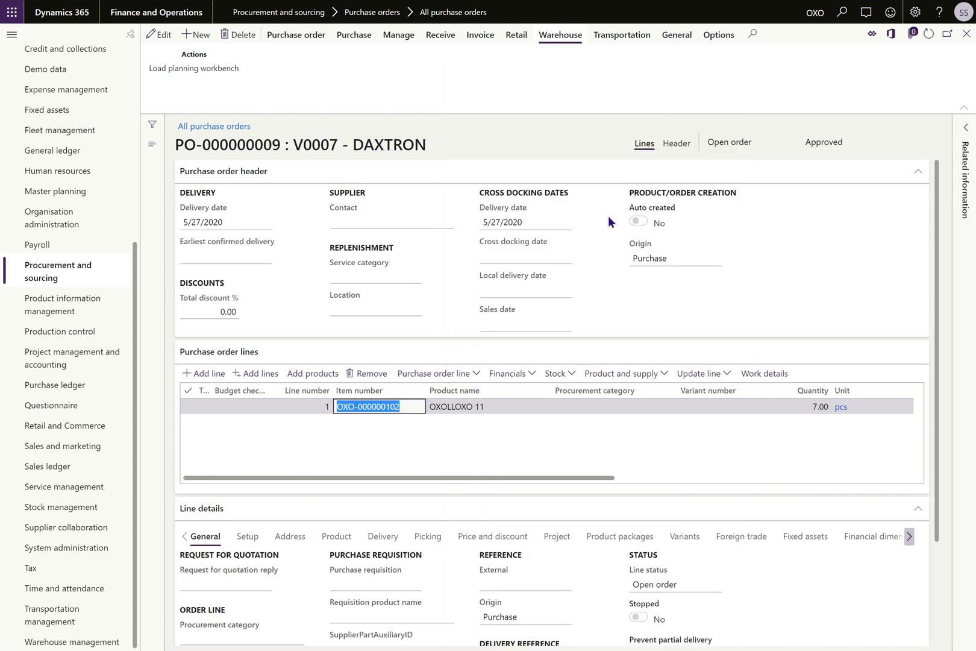
Open All work and copy work ID WRK-000000038 (RECV to 01010107) for the mobile app.
{"action": "left_click", "coordinate": [39, 644]}
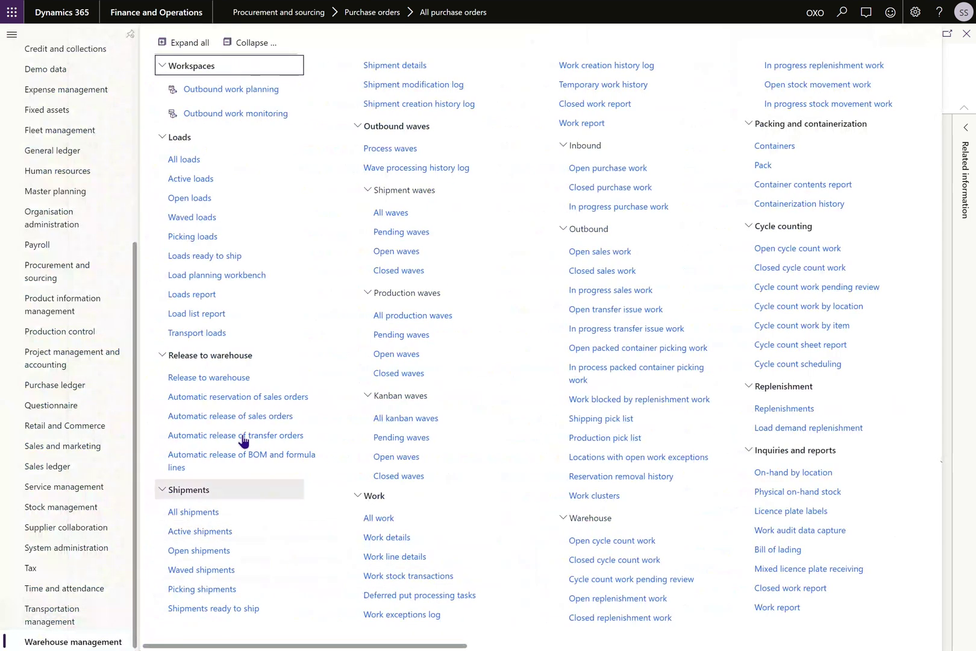
{"action": "left_click", "coordinate": [378, 535]}
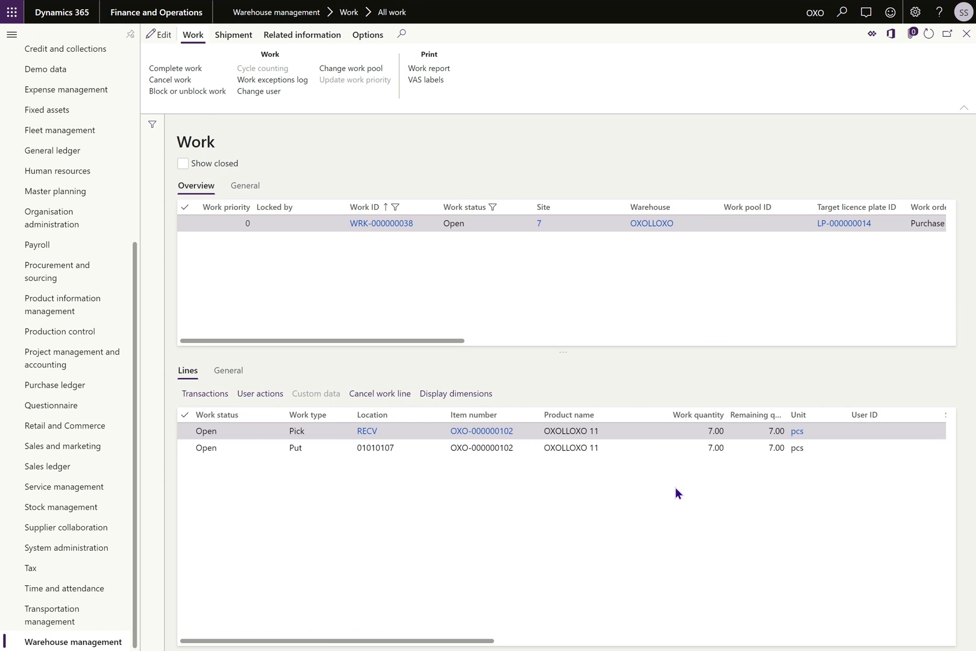
{"action": "left_click", "coordinate": [399, 222]}
{"action": "key", "text": "ctrl+c"}
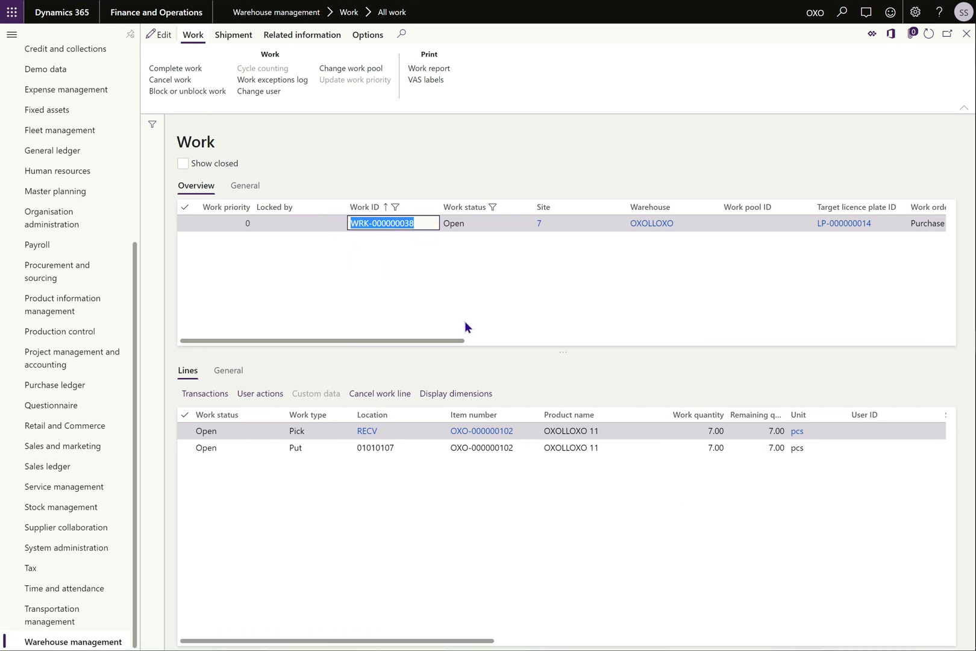
{"action": "key", "text": "super+Tab"}
{"action": "left_click", "coordinate": [377, 241]}
{"action": "left_click", "coordinate": [734, 84]}
Start Inbound put away and load work WRK-000000038.
{"action": "left_click", "coordinate": [607, 149]}
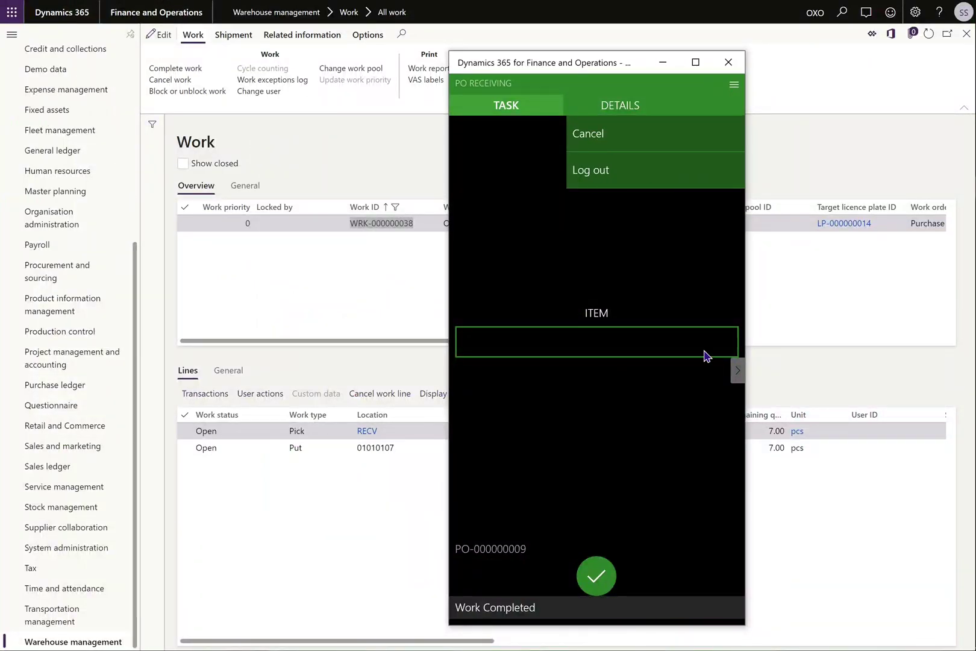
{"action": "left_click", "coordinate": [538, 119]}
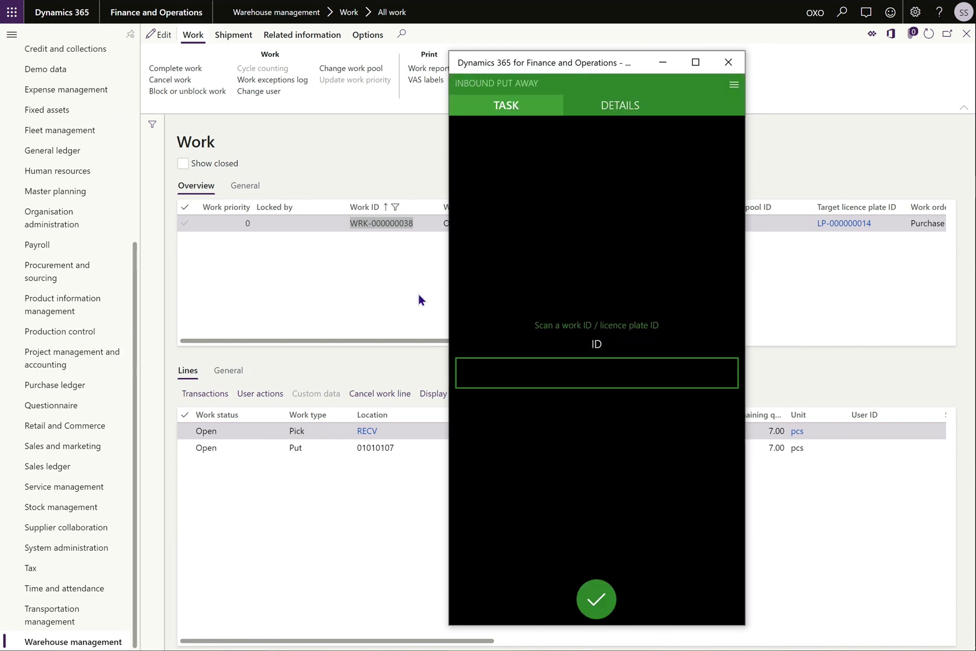
{"action": "left_click", "coordinate": [550, 373]}
{"action": "key", "text": "ctrl+v"}
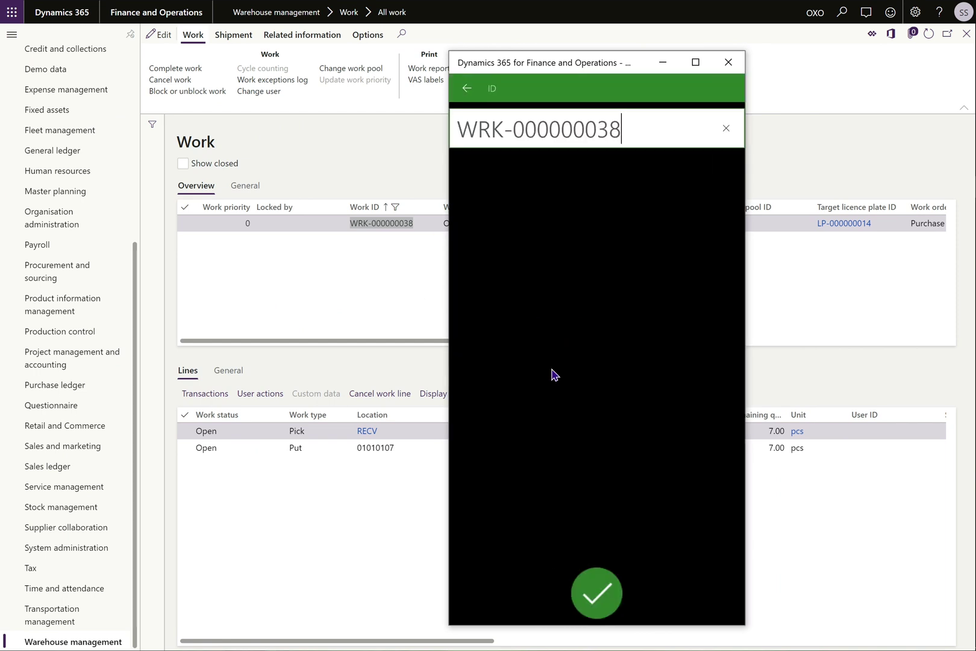
{"action": "left_click", "coordinate": [589, 595]}
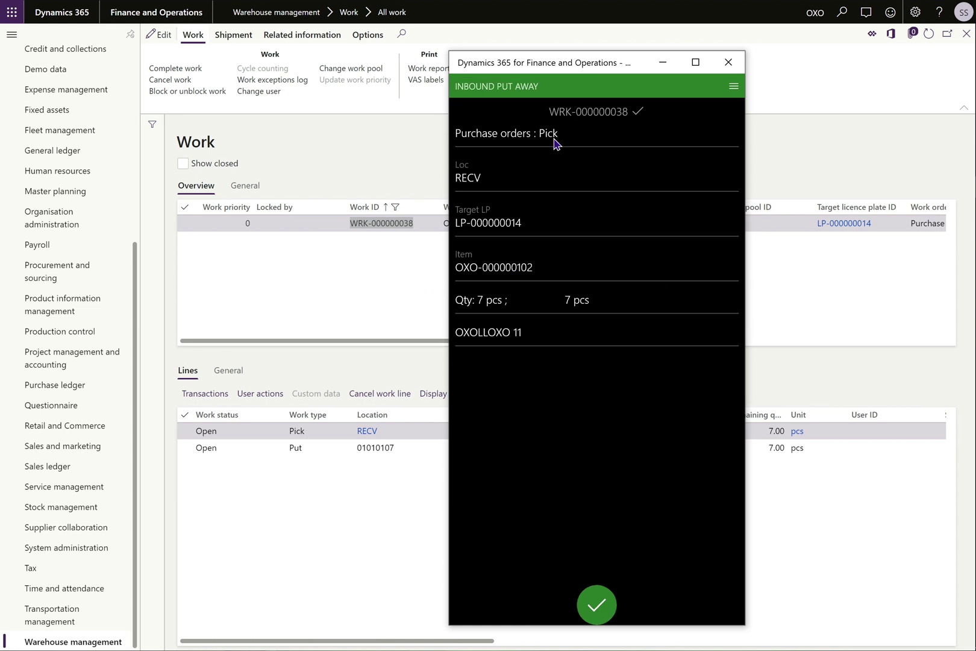
Confirm picking 7 pcs from RECV and putting them into location 01010107.
{"action": "left_click", "coordinate": [520, 422]}
{"action": "left_click", "coordinate": [572, 320]}
{"action": "left_click", "coordinate": [598, 608]}
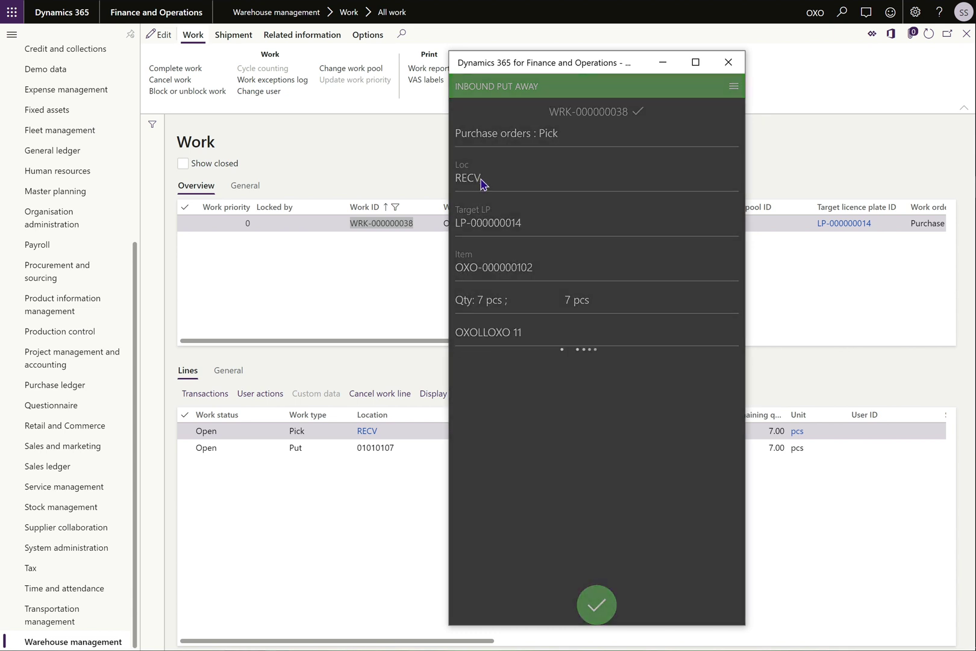
{"action": "left_click", "coordinate": [556, 124]}
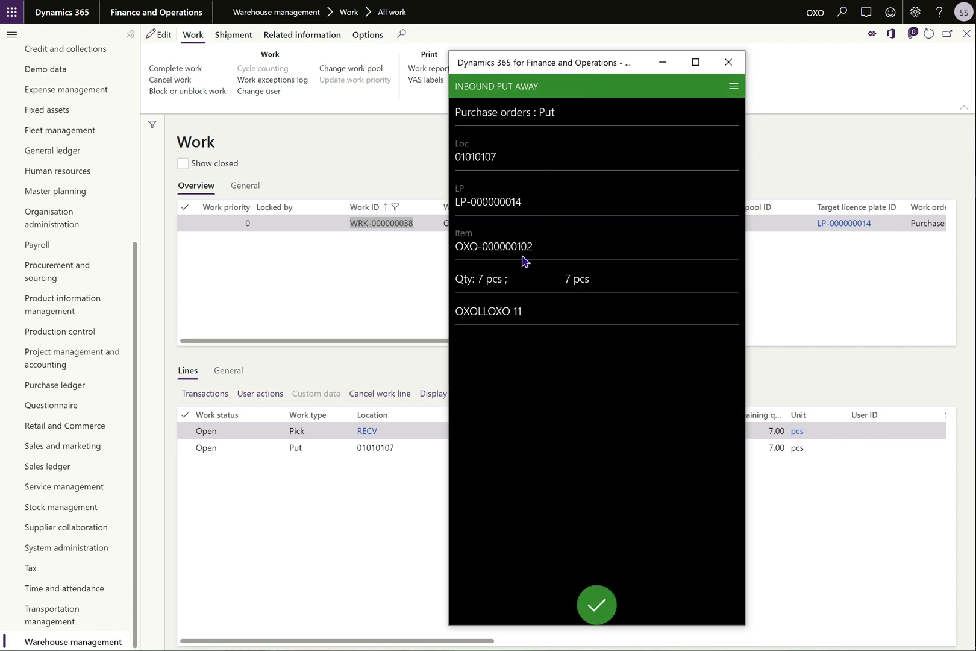
{"action": "left_click", "coordinate": [491, 161]}
{"action": "left_click", "coordinate": [594, 585]}
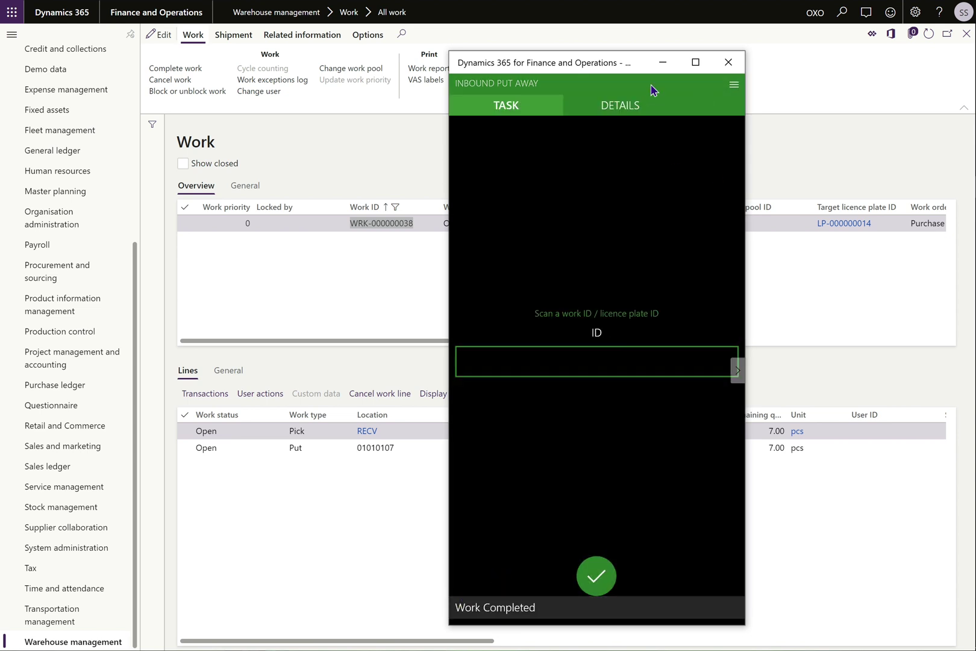
{"action": "left_click", "coordinate": [662, 62]}
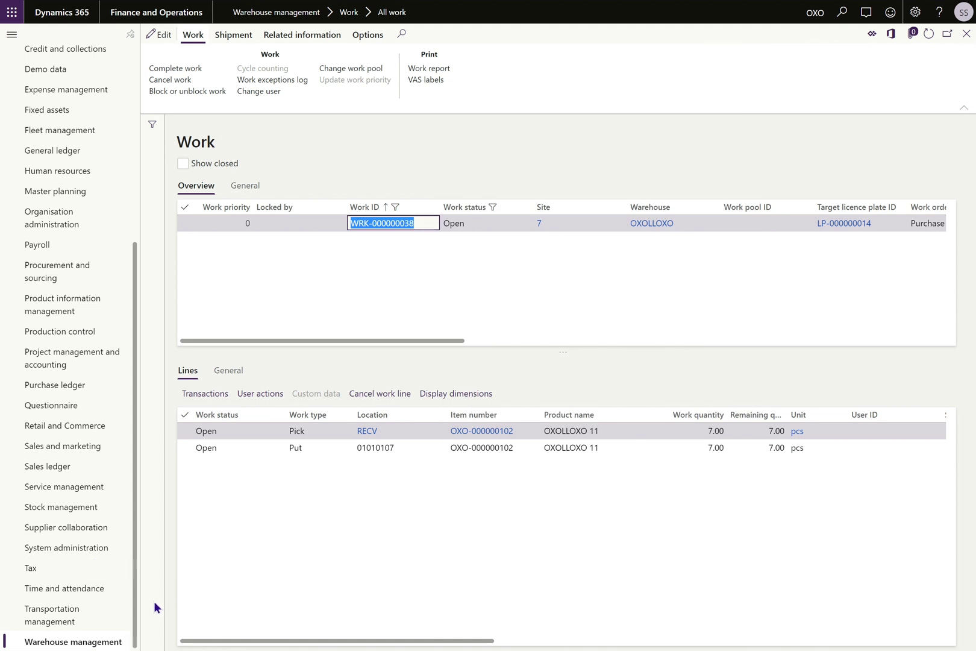
Open Locations and check location 01010107's ageing date of 5/26/2020.
{"action": "left_click", "coordinate": [102, 641]}
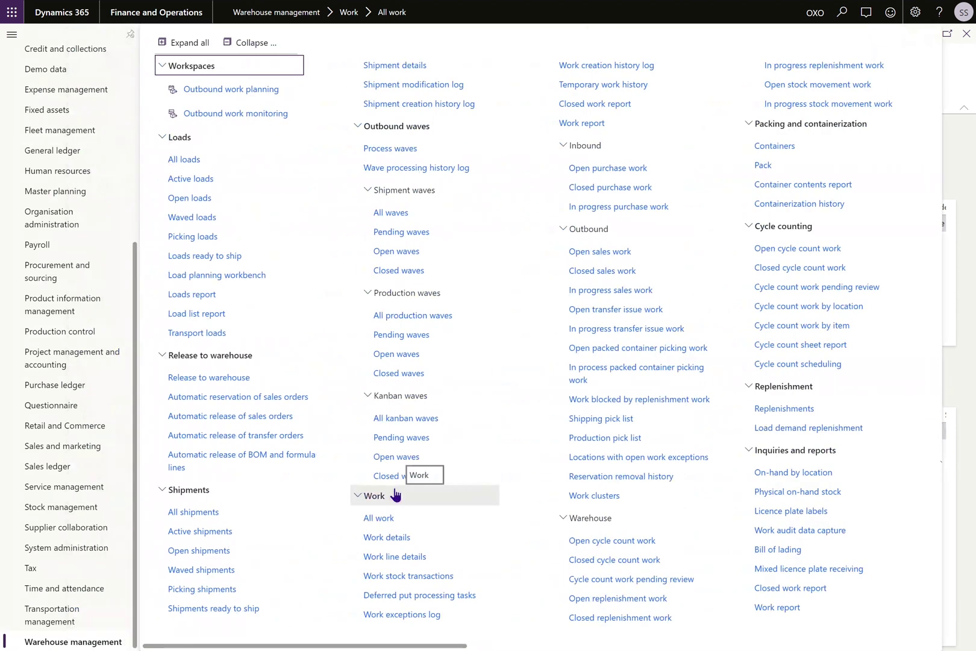
{"action": "scroll", "coordinate": [464, 494], "scroll_direction": "right", "scroll_amount": 10}
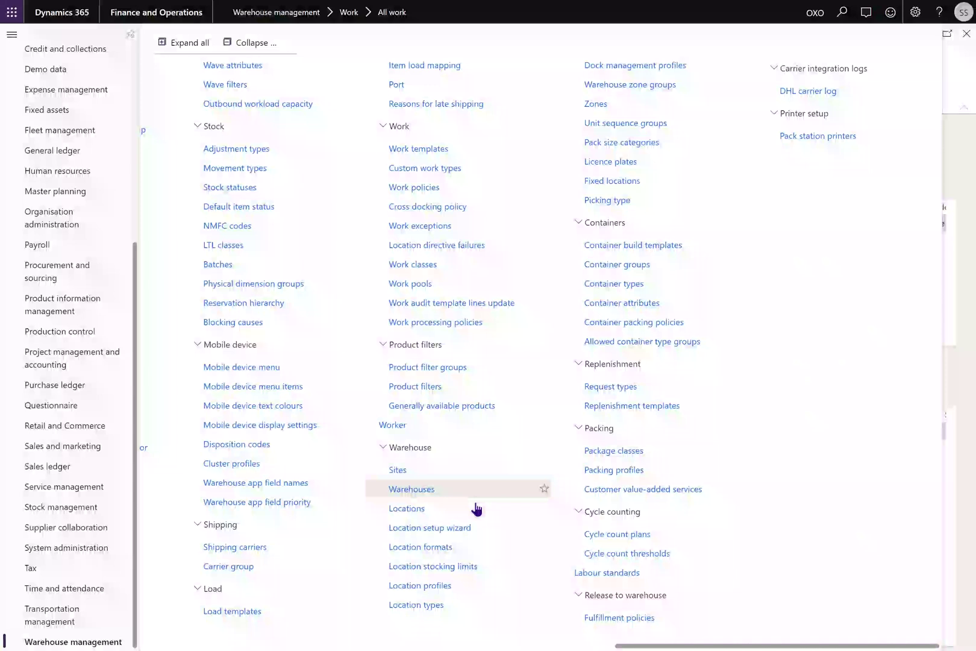
{"action": "left_click", "coordinate": [449, 508]}
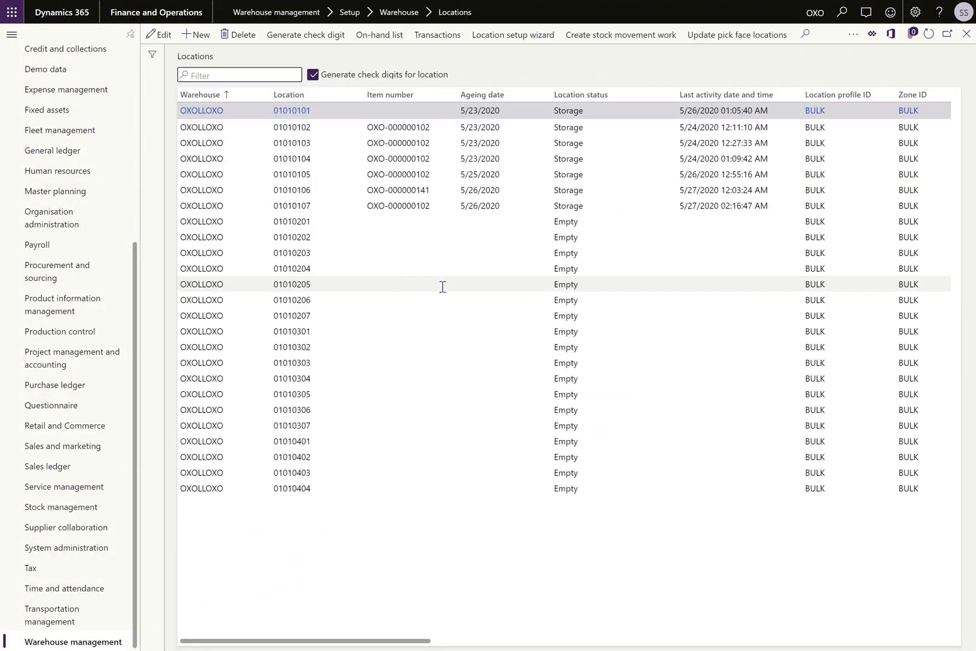
{"action": "left_click", "coordinate": [325, 208]}
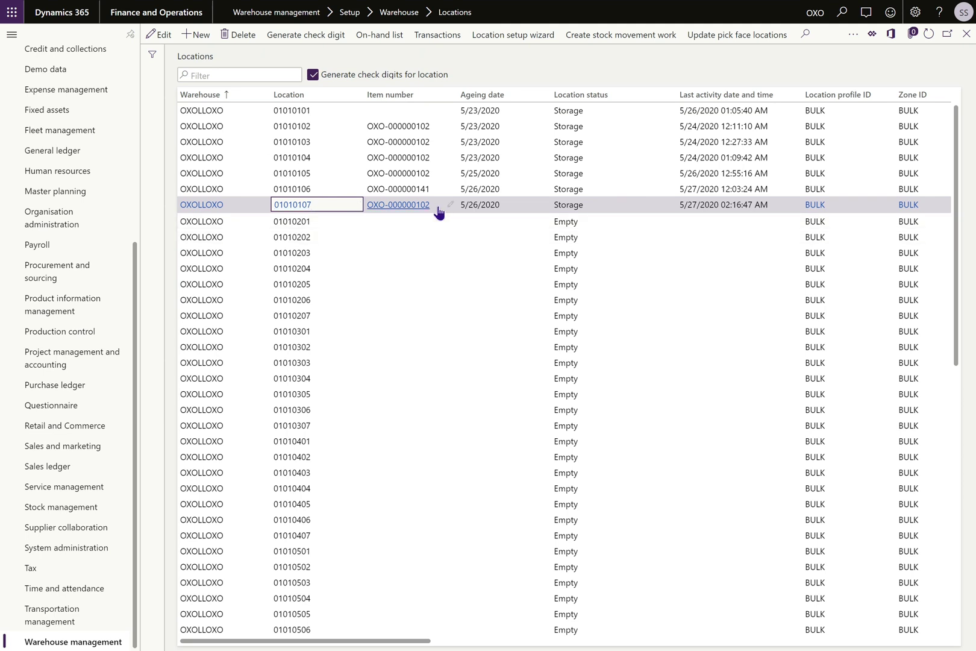
{"action": "mouse_move", "coordinate": [437, 211]}
{"action": "left_click", "coordinate": [453, 204]}
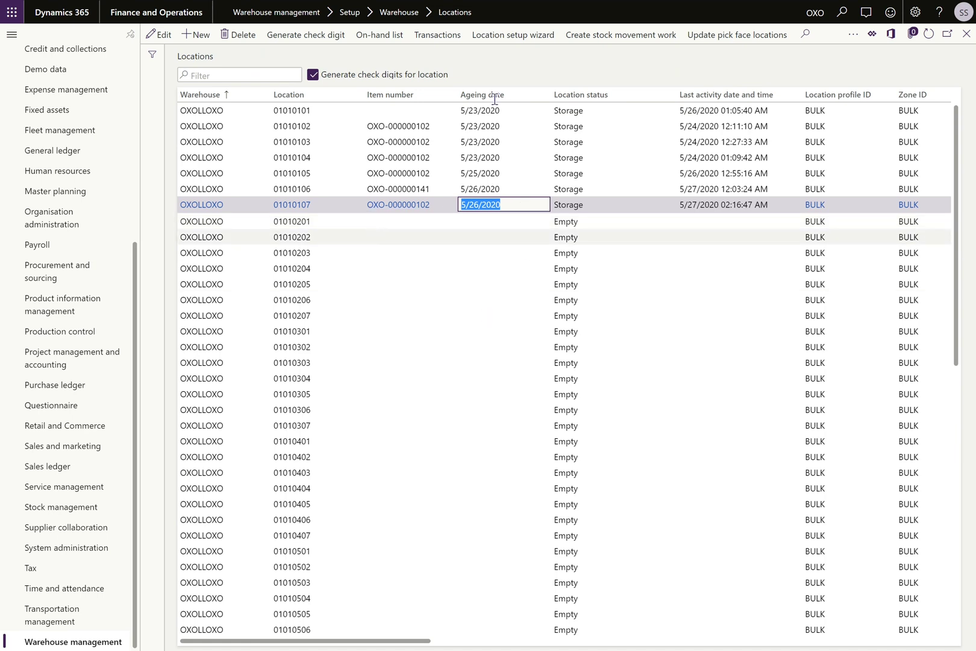
Compare location 01010105's item, then select the oldest location 01010101.
{"action": "left_click", "coordinate": [493, 71]}
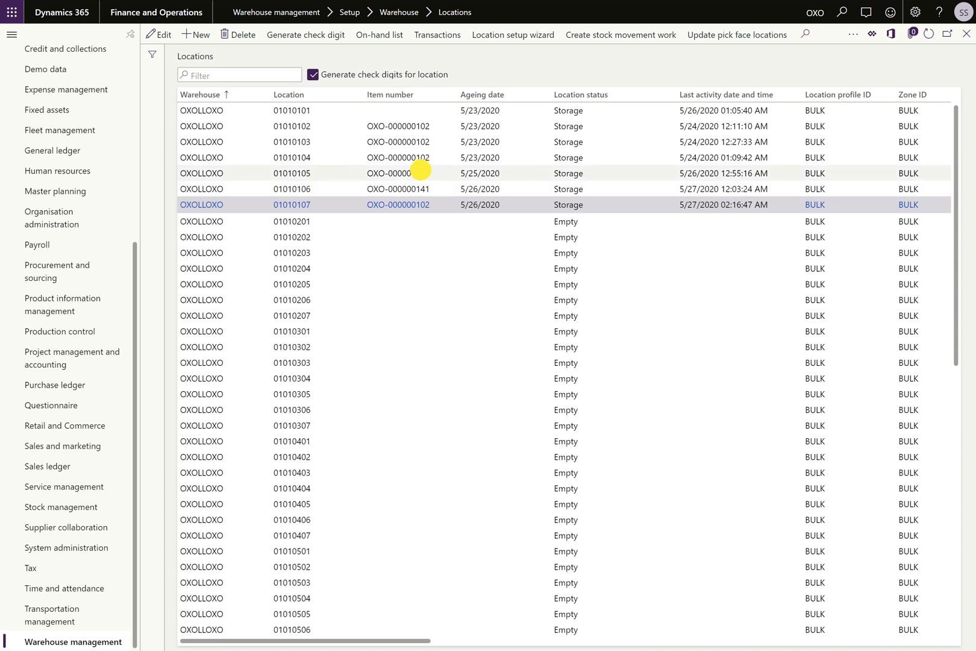
{"action": "left_click", "coordinate": [433, 173]}
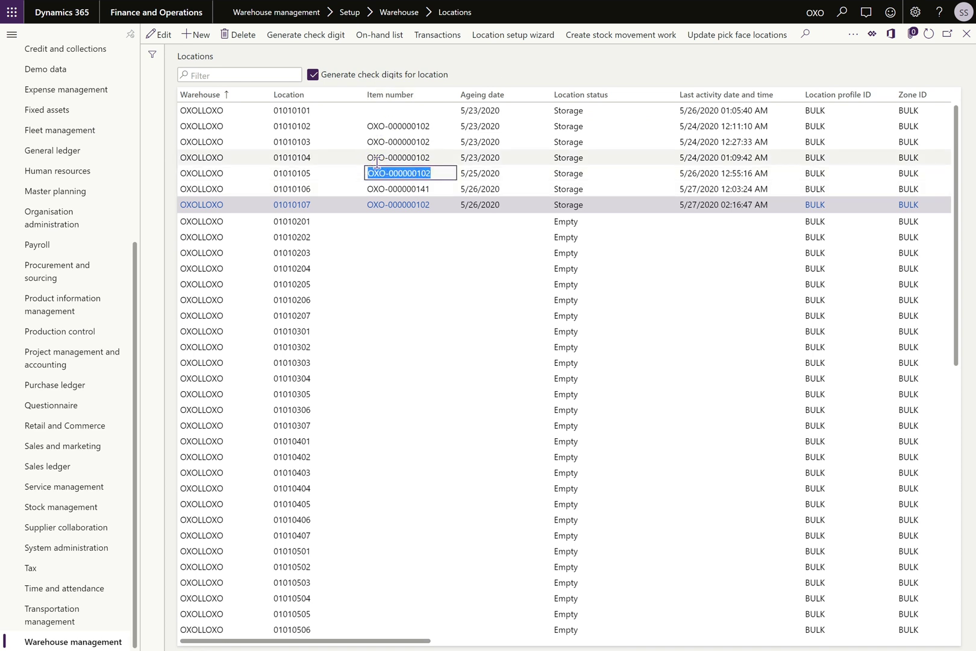
{"action": "mouse_move", "coordinate": [377, 163]}
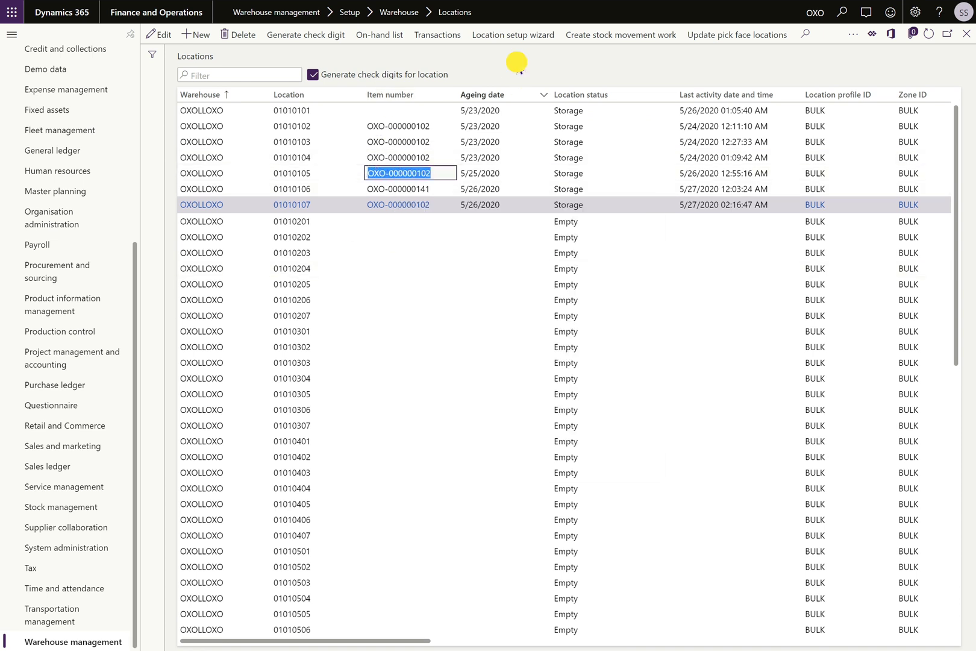
{"action": "left_click", "coordinate": [586, 81]}
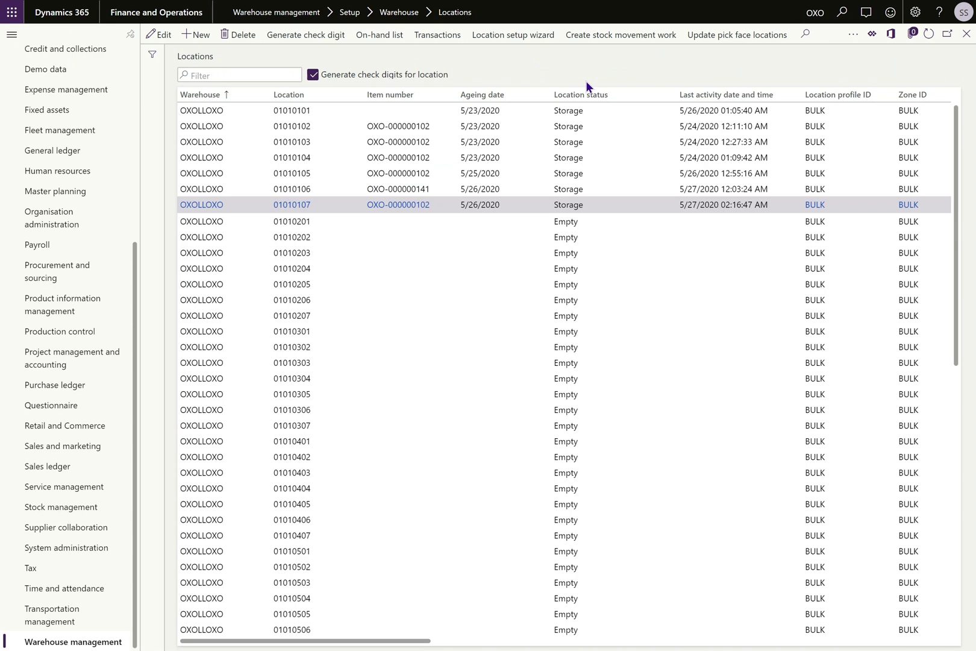
{"action": "left_click", "coordinate": [429, 111]}
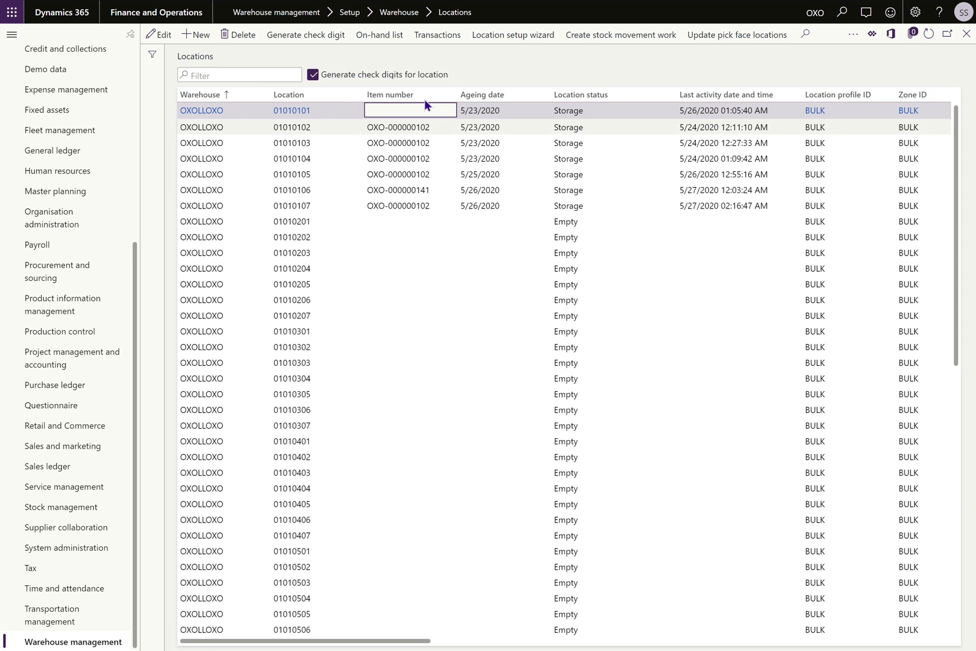
{"action": "left_click", "coordinate": [364, 40]}
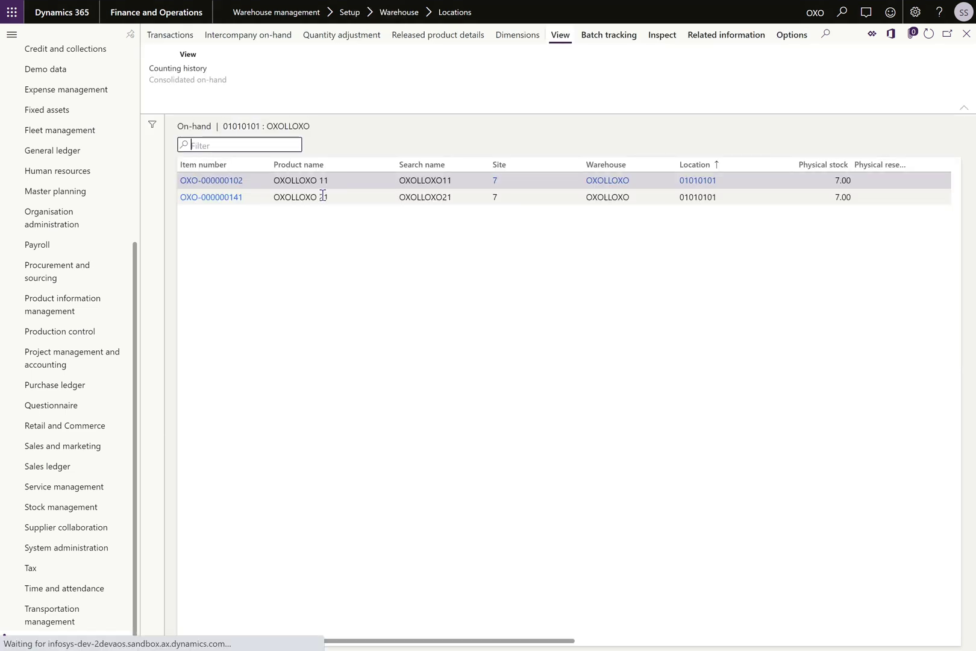
{"action": "left_click", "coordinate": [240, 199]}
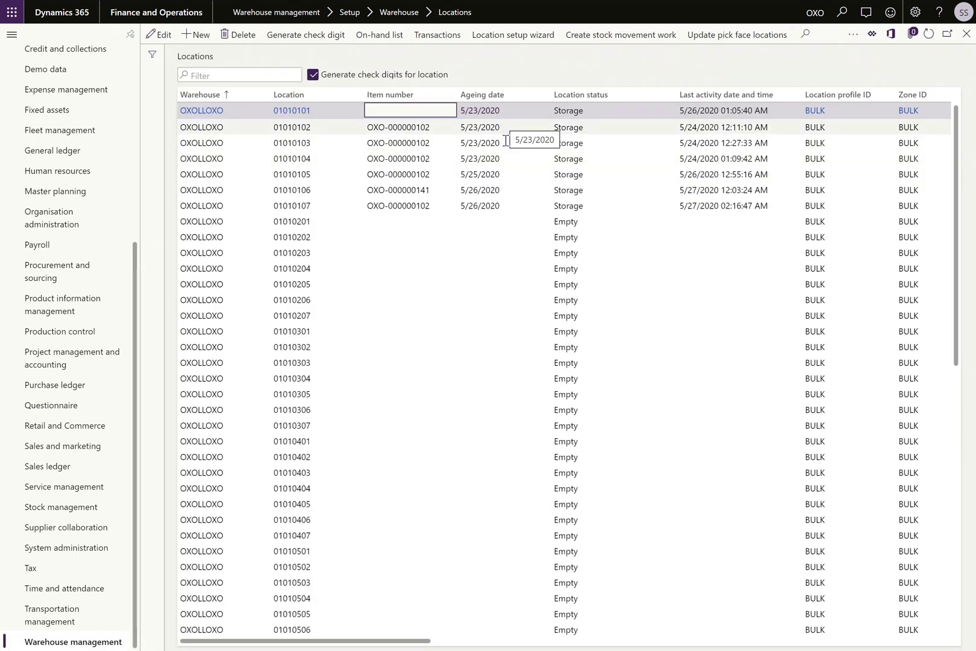
{"action": "left_click", "coordinate": [512, 158]}
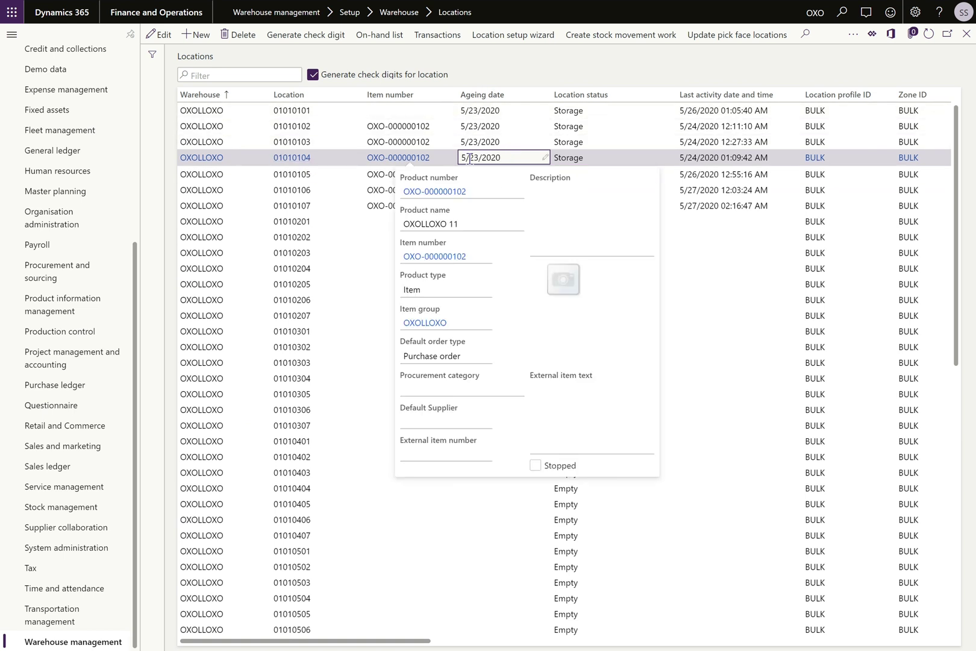
{"action": "left_click", "coordinate": [332, 204]}
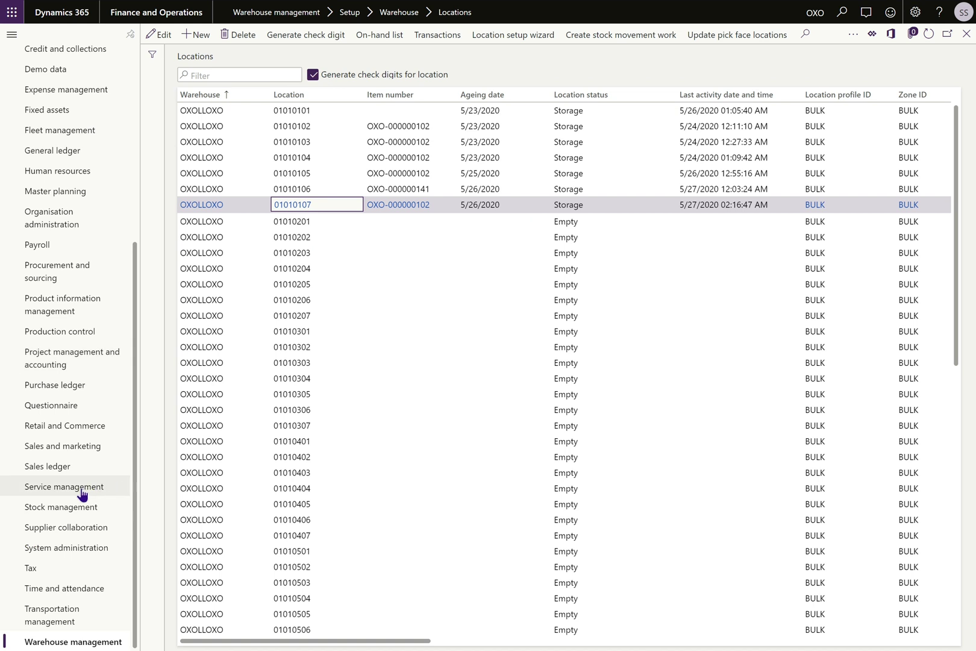
Verify COPENHAGEN PICK uses Location ageing FIFO under Location directives, then open Sales and marketing.
{"action": "left_click", "coordinate": [75, 640]}
{"action": "scroll", "coordinate": [395, 499], "scroll_direction": "right", "scroll_amount": 5}
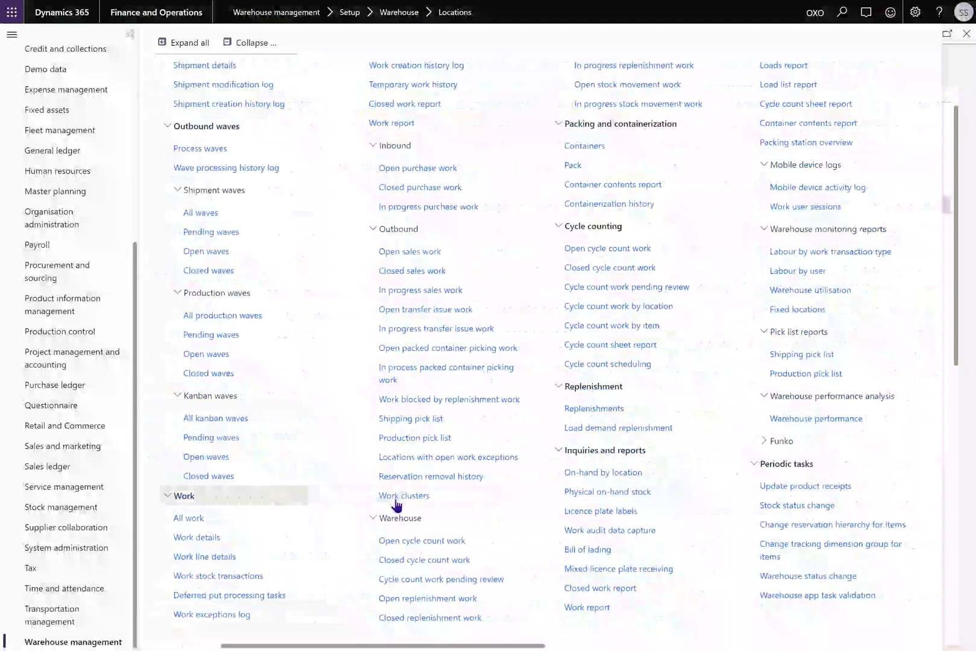
{"action": "scroll", "coordinate": [398, 508], "scroll_direction": "right", "scroll_amount": 3}
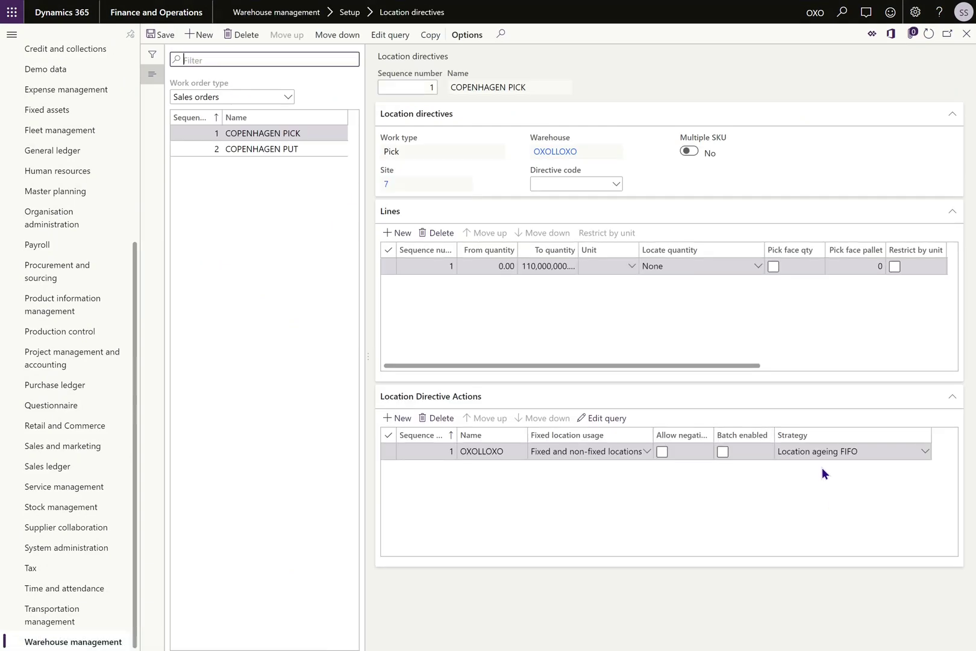
{"action": "left_click", "coordinate": [812, 475]}
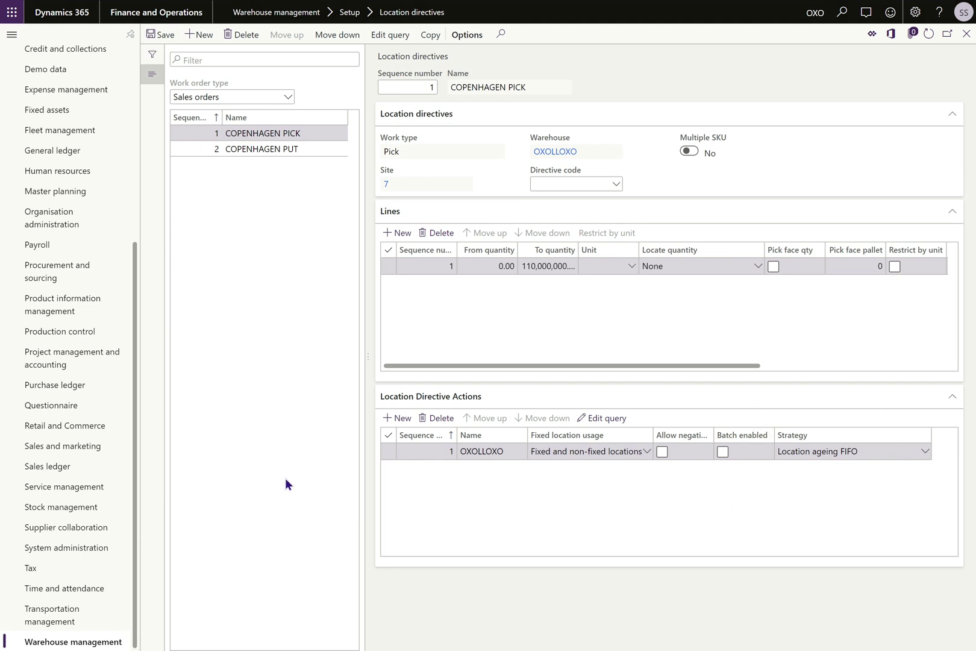
{"action": "left_click", "coordinate": [77, 446]}
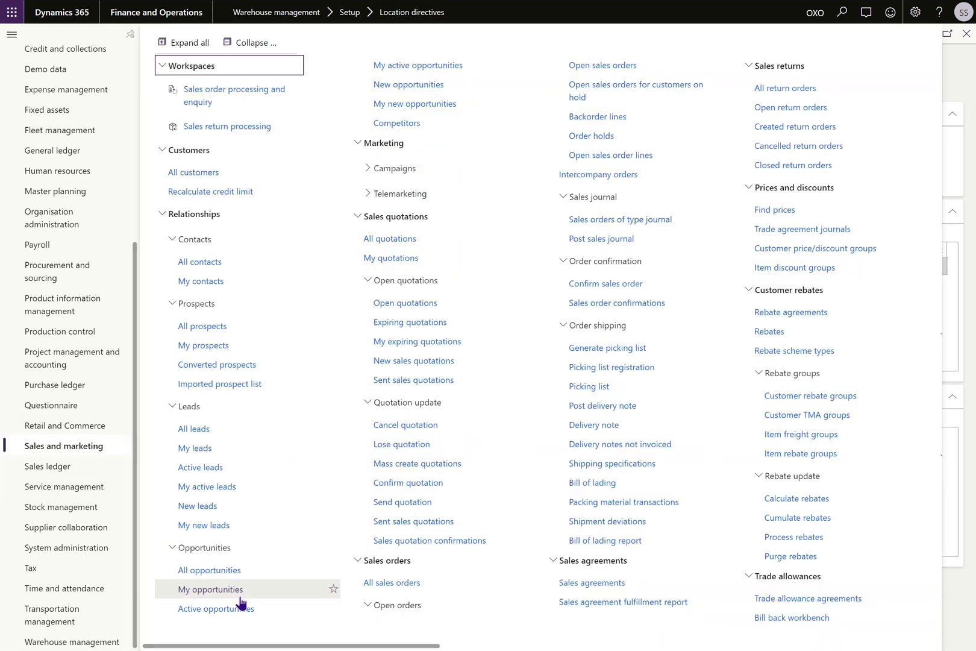
Release SO-000000007 to the warehouse and view work WRK-000000042 picking from 01010101.
{"action": "left_click", "coordinate": [387, 583]}
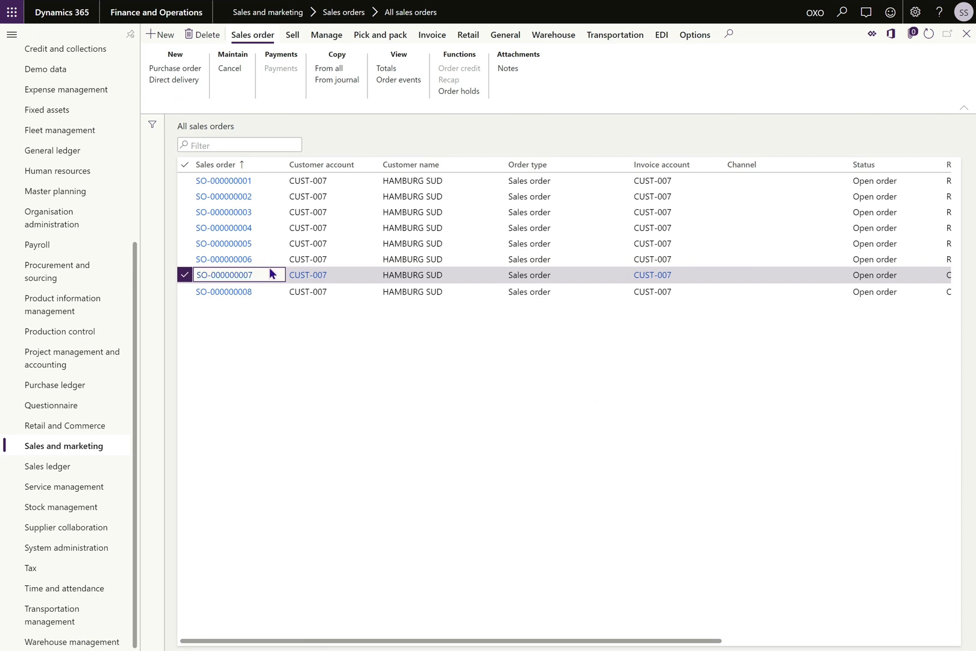
{"action": "left_click", "coordinate": [244, 278]}
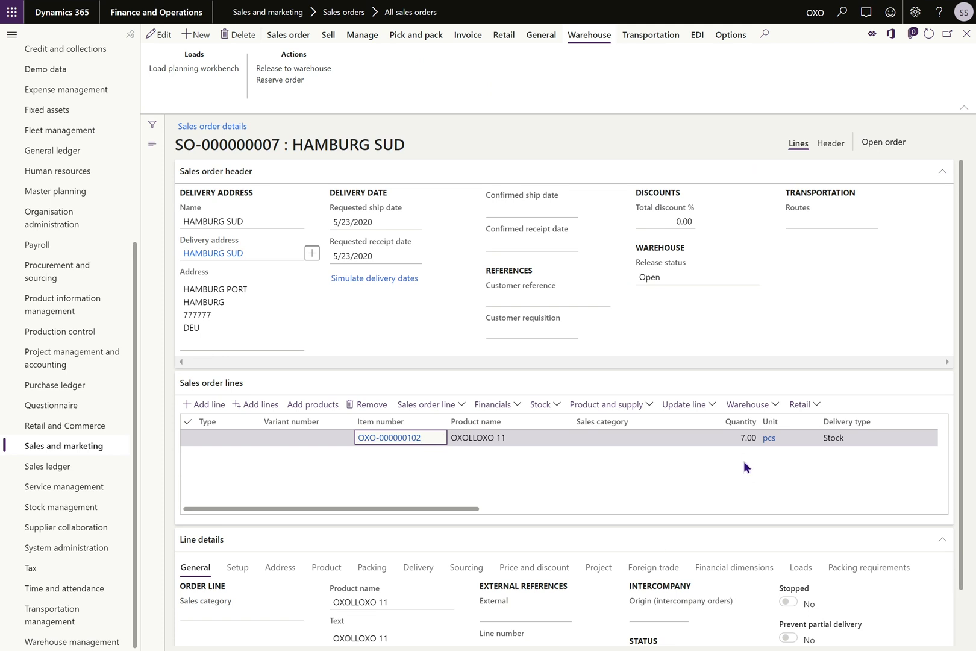
{"action": "left_click", "coordinate": [326, 70]}
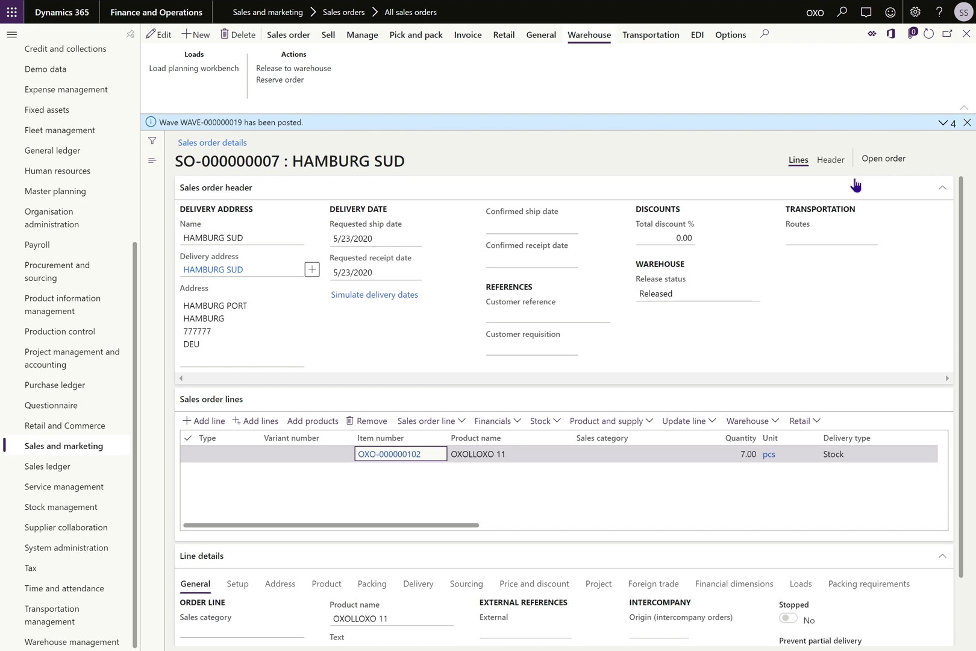
{"action": "left_click", "coordinate": [943, 125]}
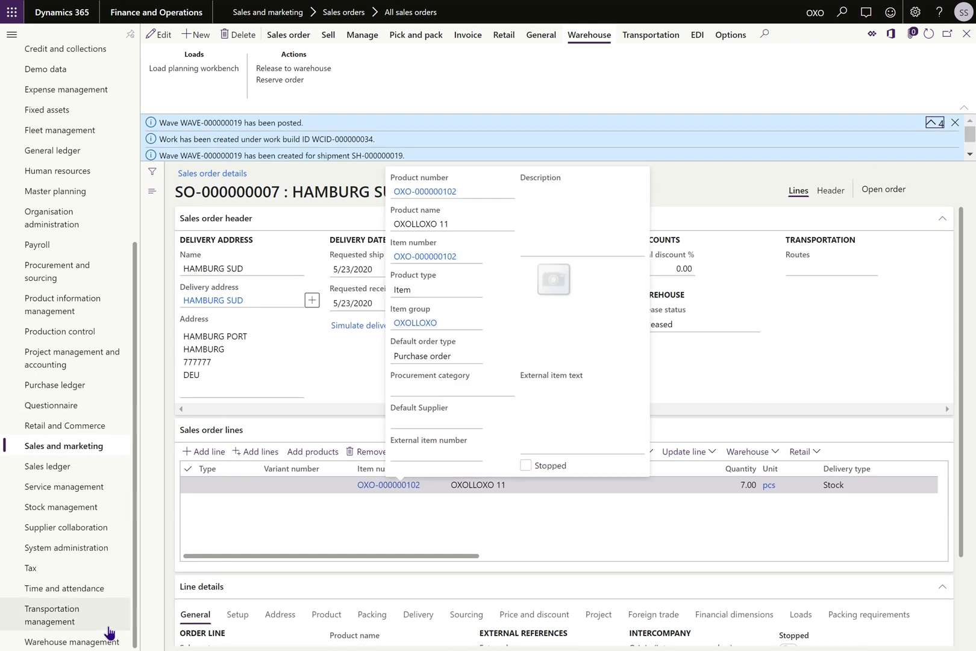
{"action": "left_click", "coordinate": [66, 641]}
{"action": "left_click", "coordinate": [403, 518]}
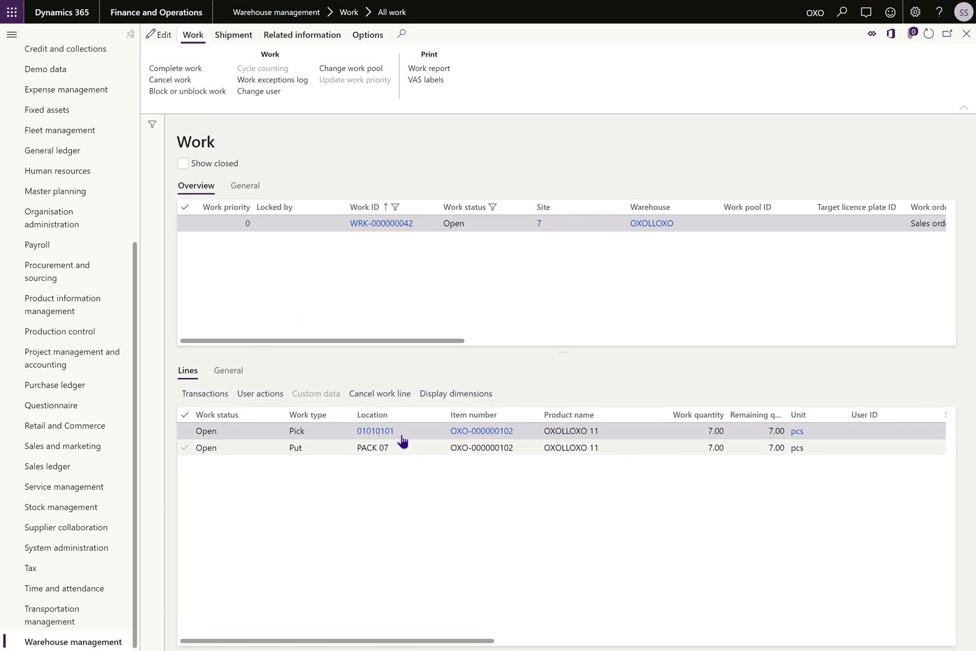
Confirm open work WRK-000000042 picks 7 pcs of OXO-000000102 from location 01010101 into PACK 07.
{"action": "mouse_move", "coordinate": [402, 440]}
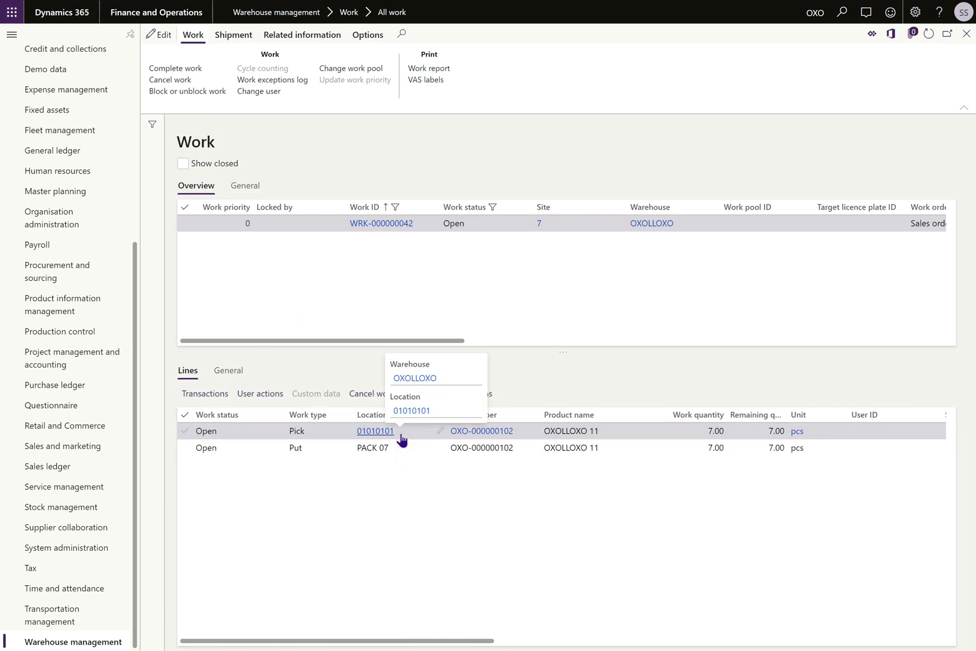